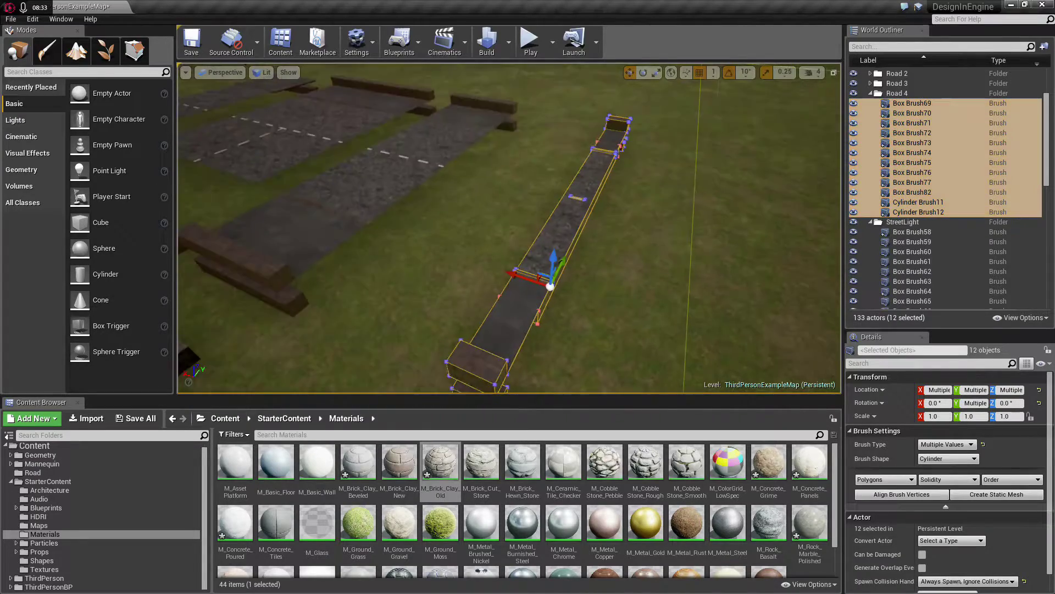
{"action": "key", "text": "w"}
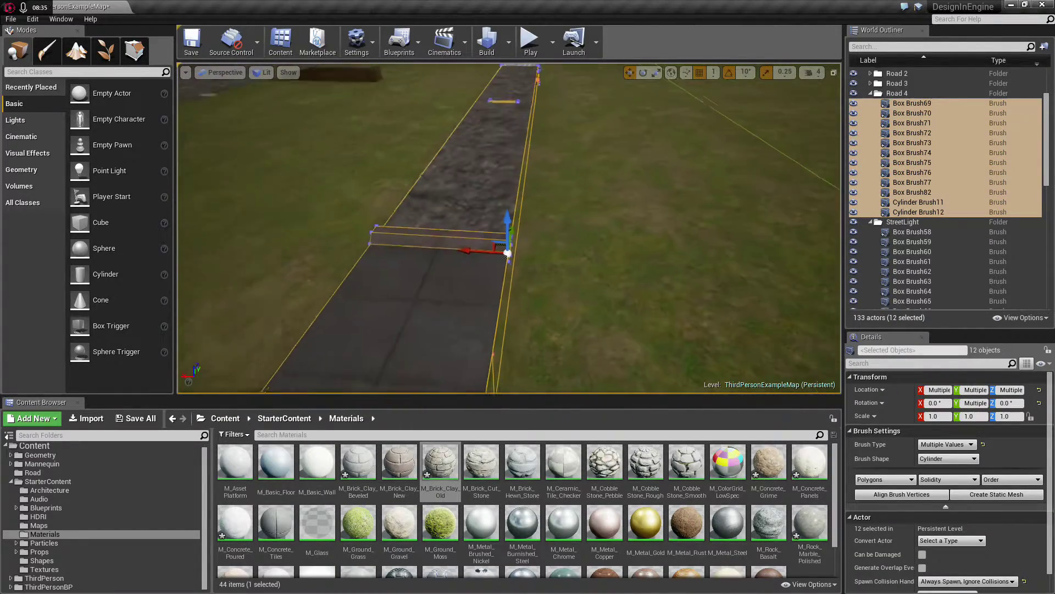
{"action": "key", "text": "s"}
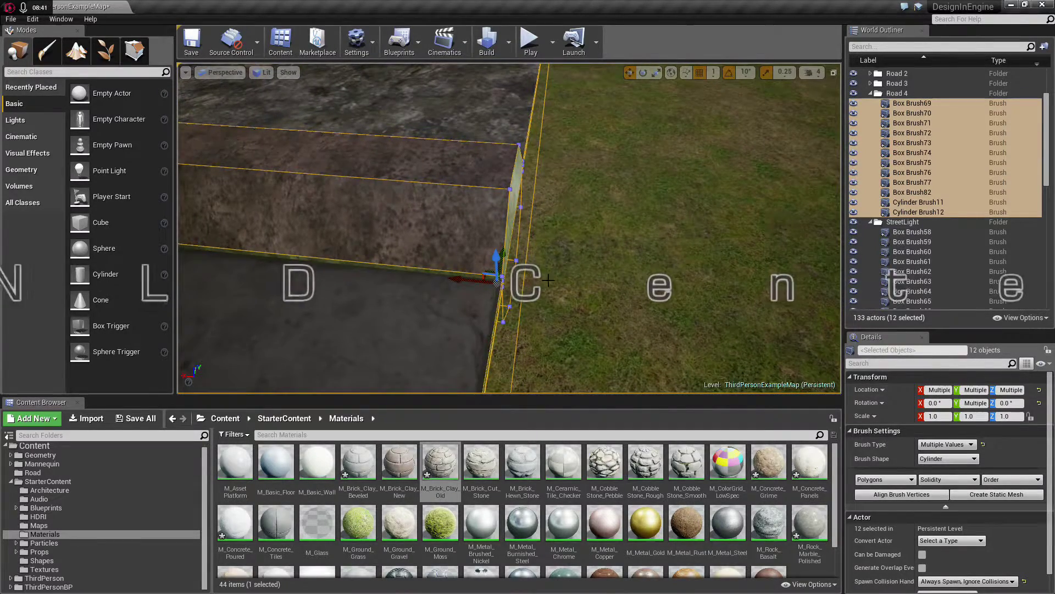
{"action": "key", "text": "s"}
{"action": "mouse_move", "coordinate": [519, 296]}
{"action": "right_mouse_down"}
{"action": "mouse_move", "coordinate": [572, 242]}
{"action": "mouse_move", "coordinate": [615, 256]}
{"action": "mouse_move", "coordinate": [651, 242]}
{"action": "right_mouse_up"}
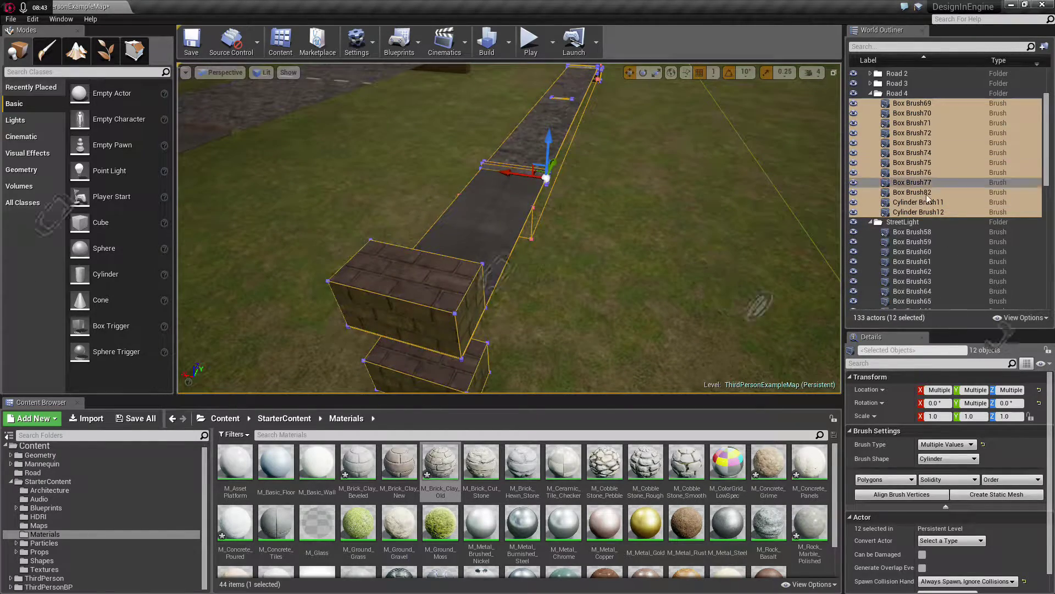
{"action": "left_click", "coordinate": [983, 494]}
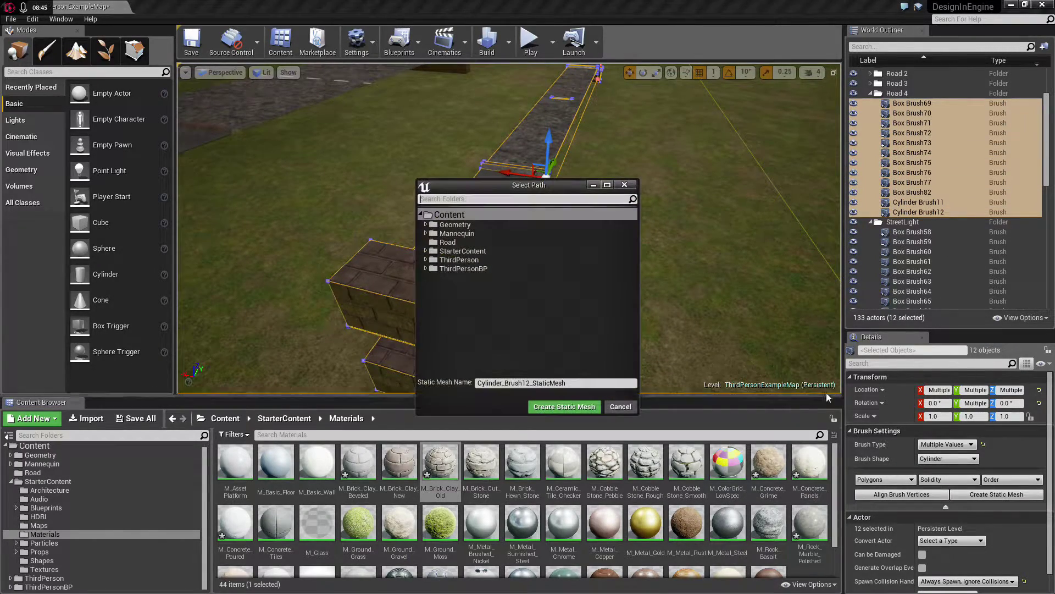
{"action": "left_click", "coordinate": [446, 245]}
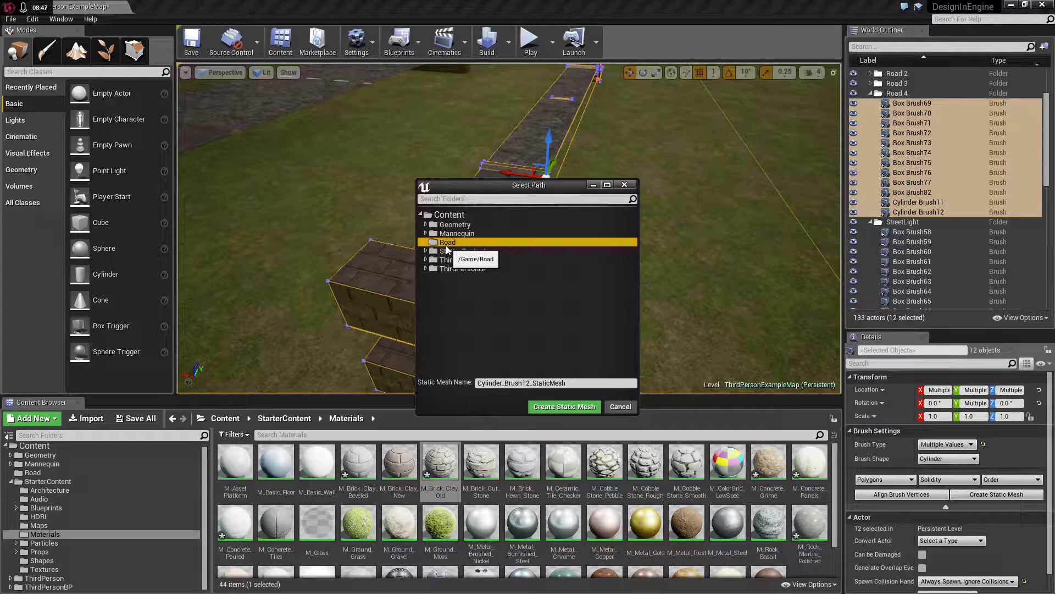
- Copy the name of the Road-400_Mesh asset in the Road folder
{"action": "left_click", "coordinate": [35, 475]}
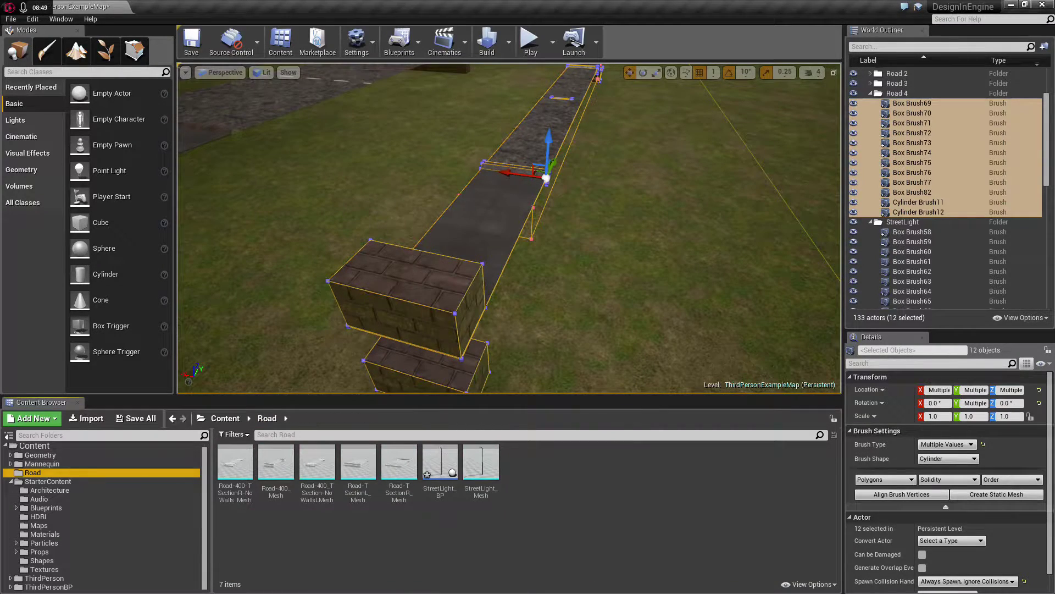
{"action": "left_click", "coordinate": [275, 479]}
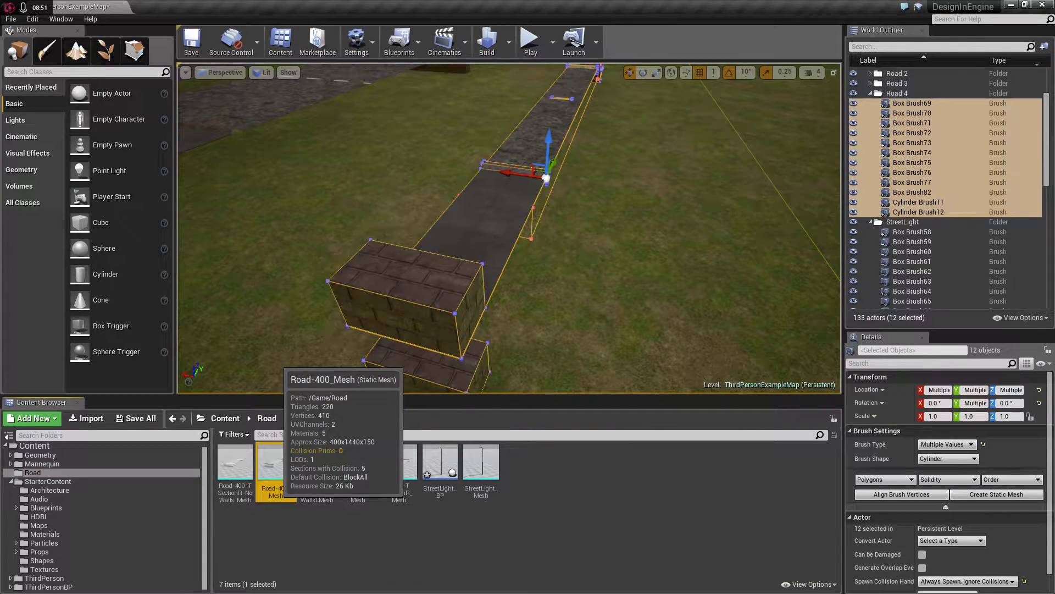
{"action": "key", "text": "F2"}
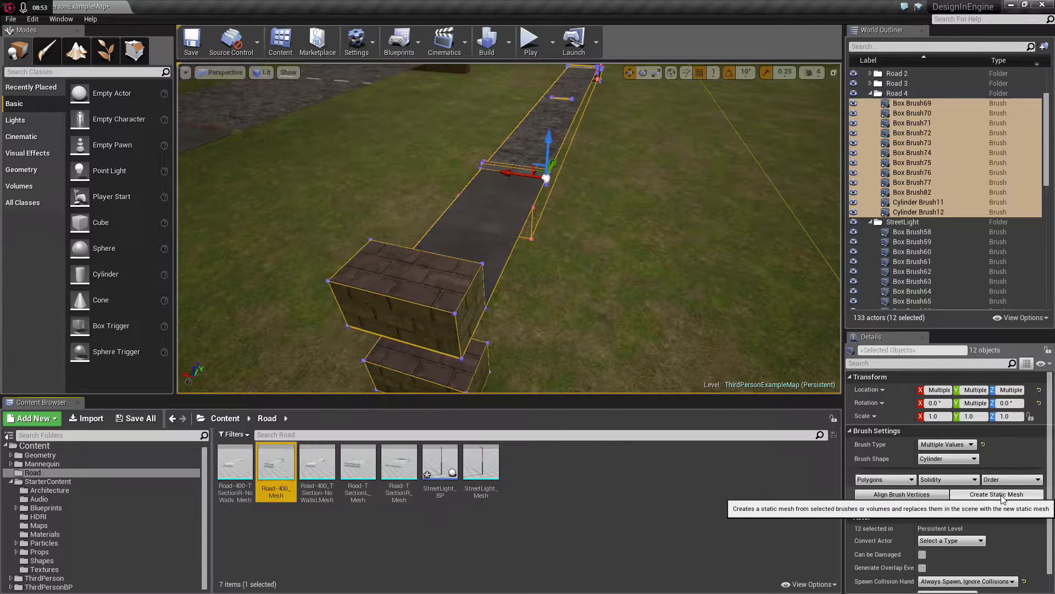
- Create a static mesh from the selected Road 4 brushes in the Road folder, named Road-100_Mesh
{"action": "left_click", "coordinate": [1002, 496]}
{"action": "left_click", "coordinate": [459, 243]}
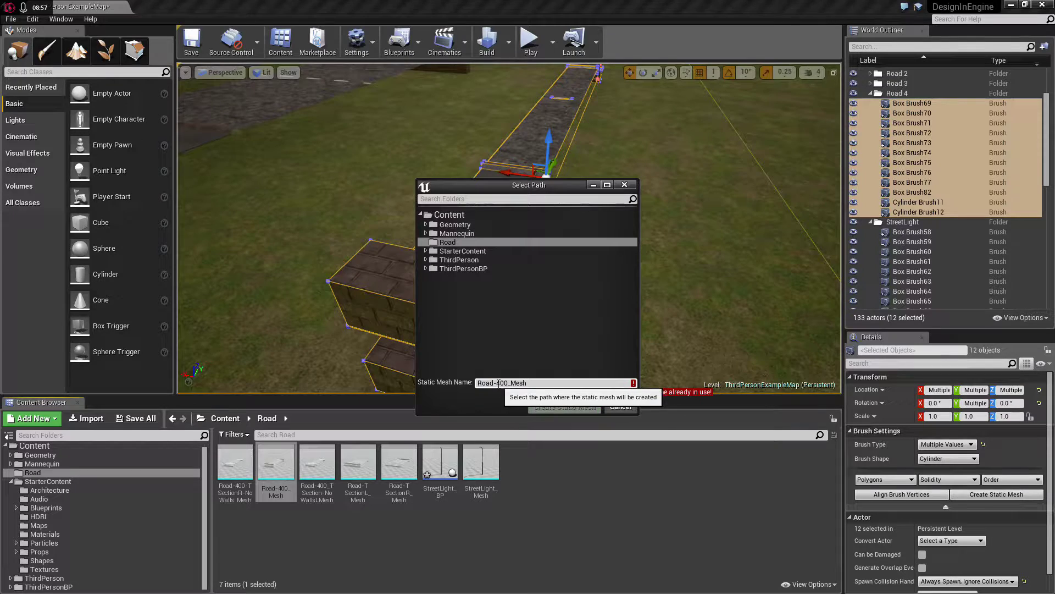
{"action": "key", "text": "BackSpace"}
{"action": "type", "text": "1"}
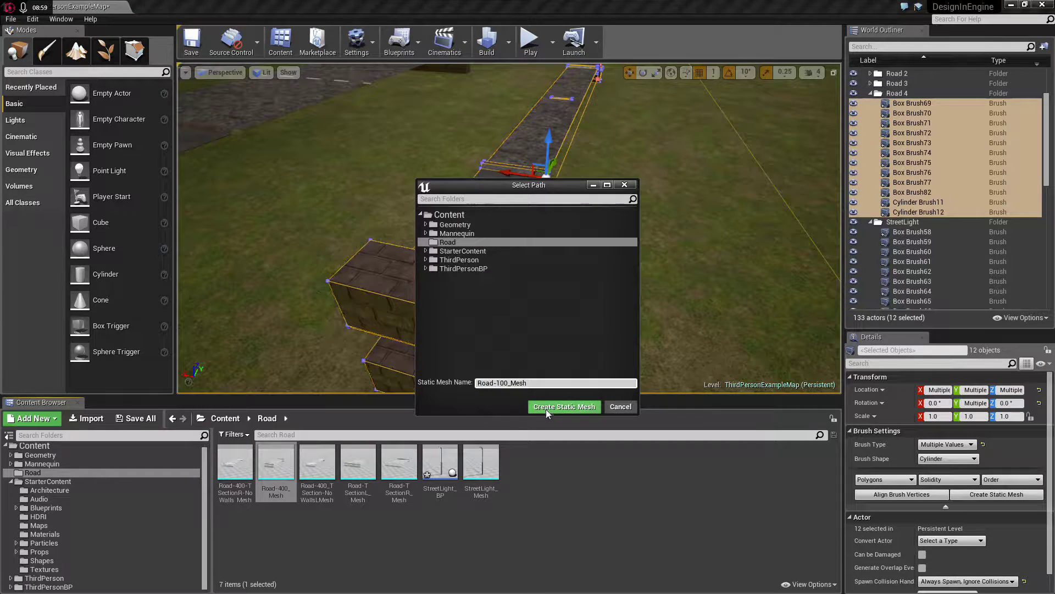
{"action": "left_click", "coordinate": [548, 408]}
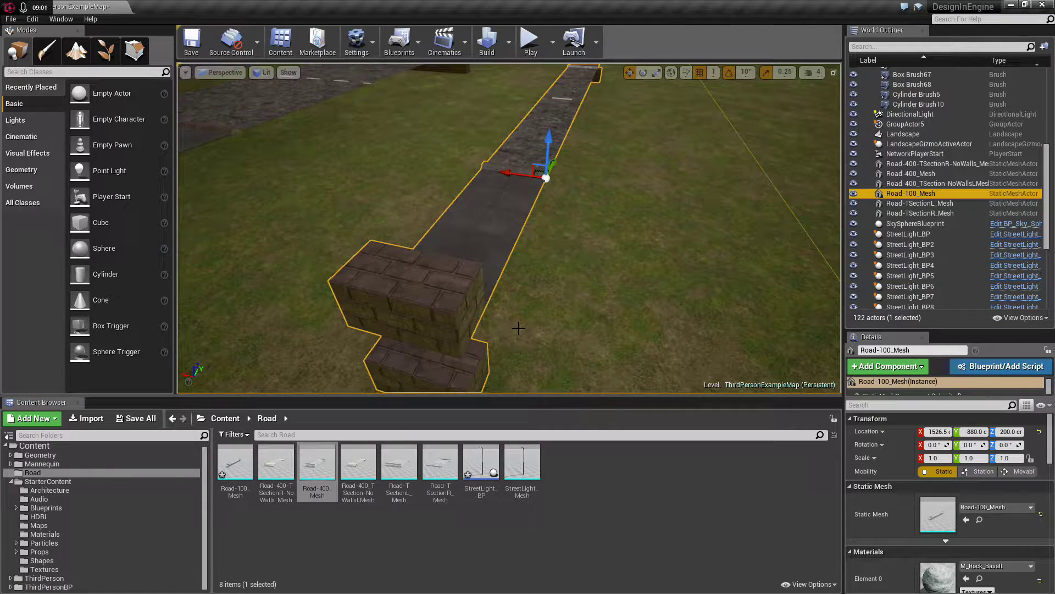
- Undo the replacement of the Road 4 brushes by the mesh actor in the level and deselect the brushes
{"action": "right_click_drag", "start_coordinate": [570, 273], "coordinate": [544, 329]}
{"action": "key", "text": "s"}
{"action": "key", "text": "w"}
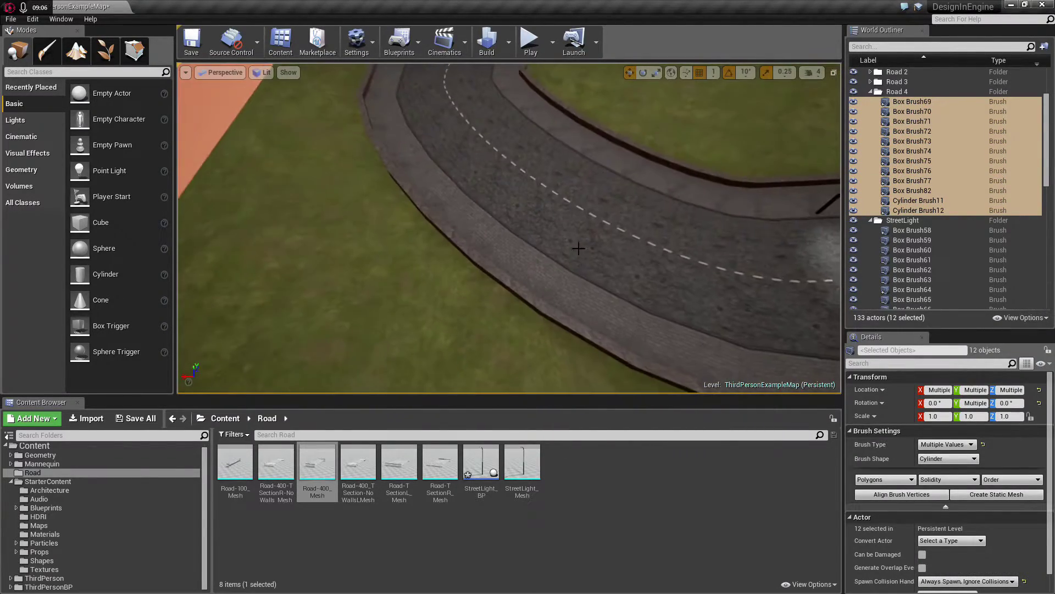
{"action": "left_click", "coordinate": [496, 201]}
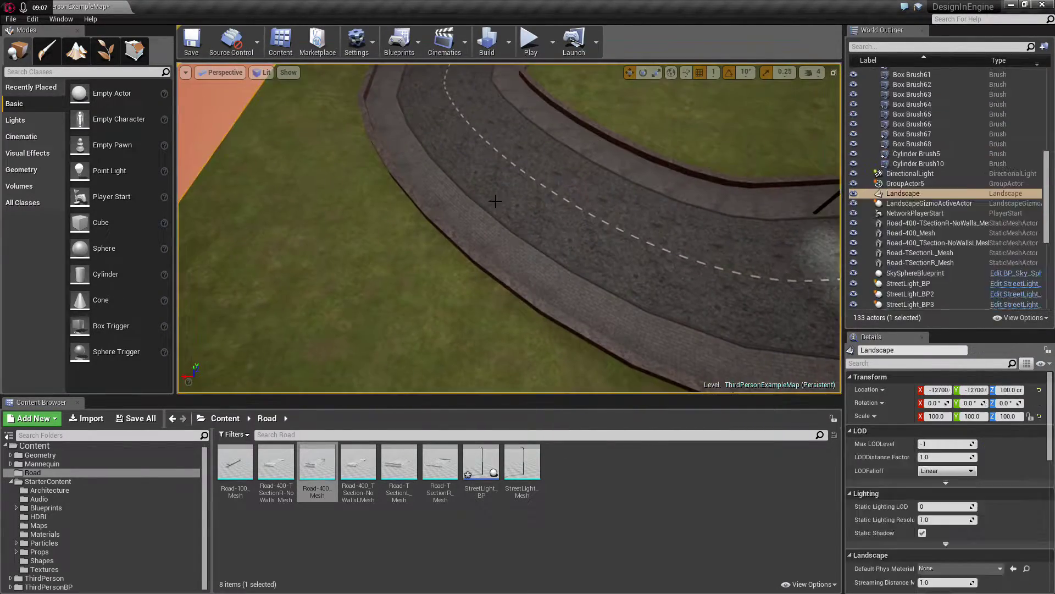
- Open Road-400_Mesh, review the Cast Shadow and collision settings of its material elements, and close it
{"action": "double_click", "coordinate": [317, 464]}
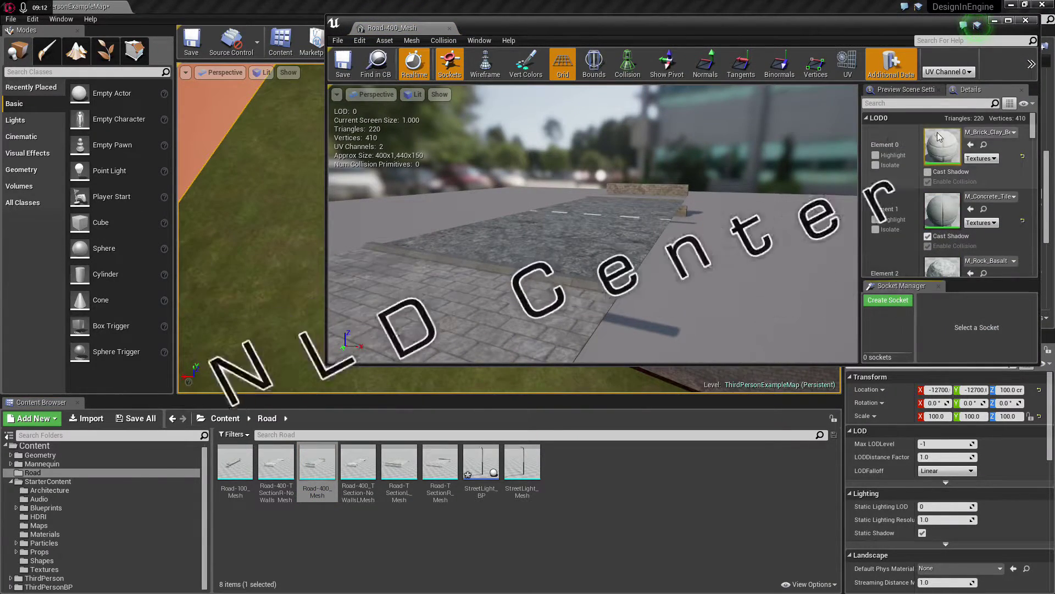
{"action": "scroll", "coordinate": [943, 137], "scroll_direction": "down", "scroll_amount": 3}
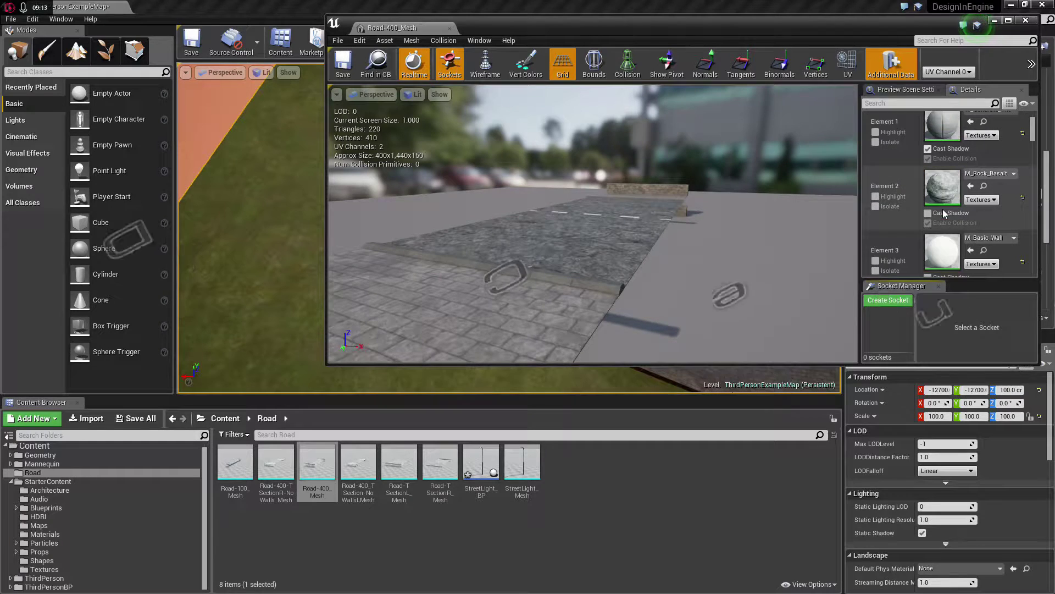
{"action": "scroll", "coordinate": [942, 165], "scroll_direction": "up", "scroll_amount": 3}
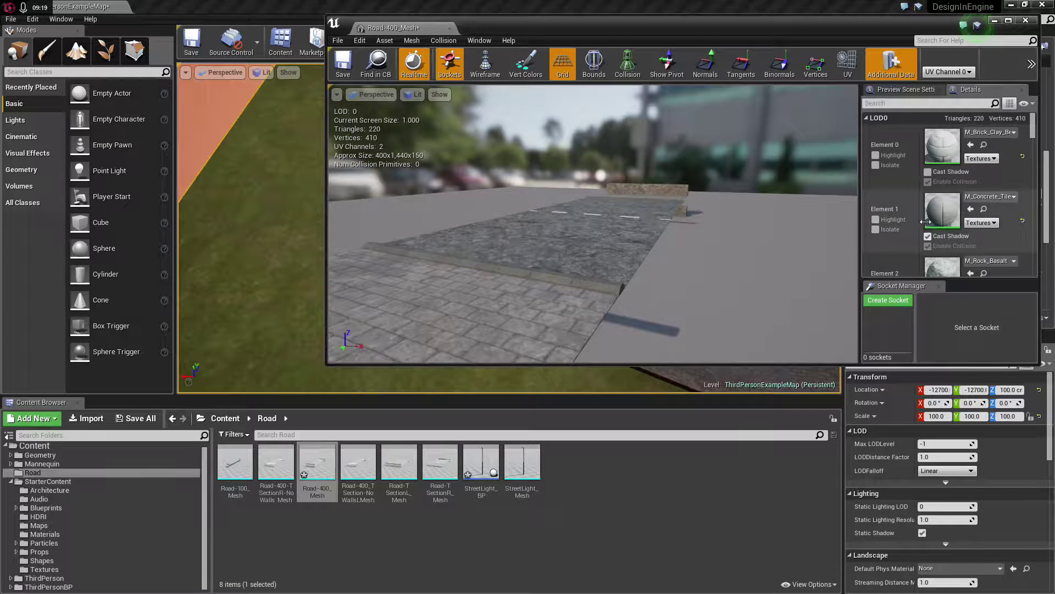
{"action": "scroll", "coordinate": [929, 242], "scroll_direction": "down", "scroll_amount": 10}
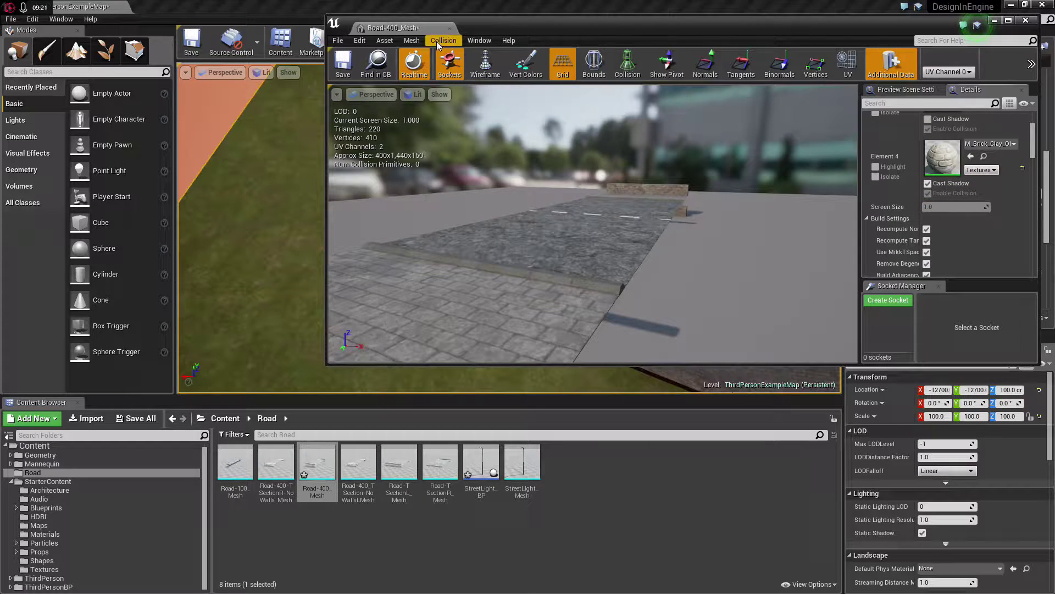
{"action": "left_click", "coordinate": [450, 28]}
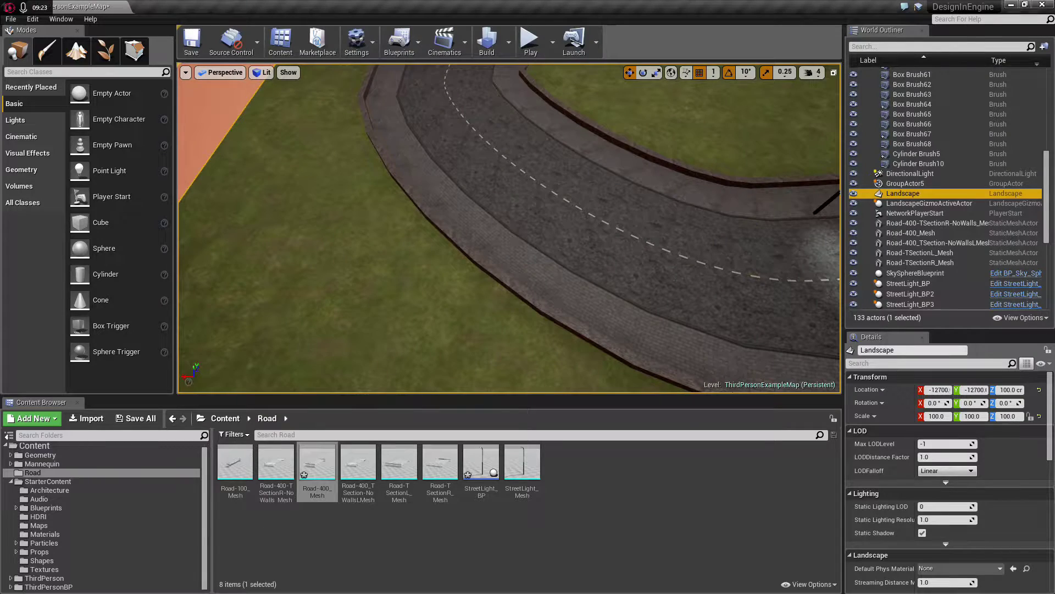
- Open Road-100_Mesh and turn off Cast Shadow for element 0 (M_Rock_Basalt) and element 2 (M_Basic_Wall)
{"action": "double_click", "coordinate": [235, 463]}
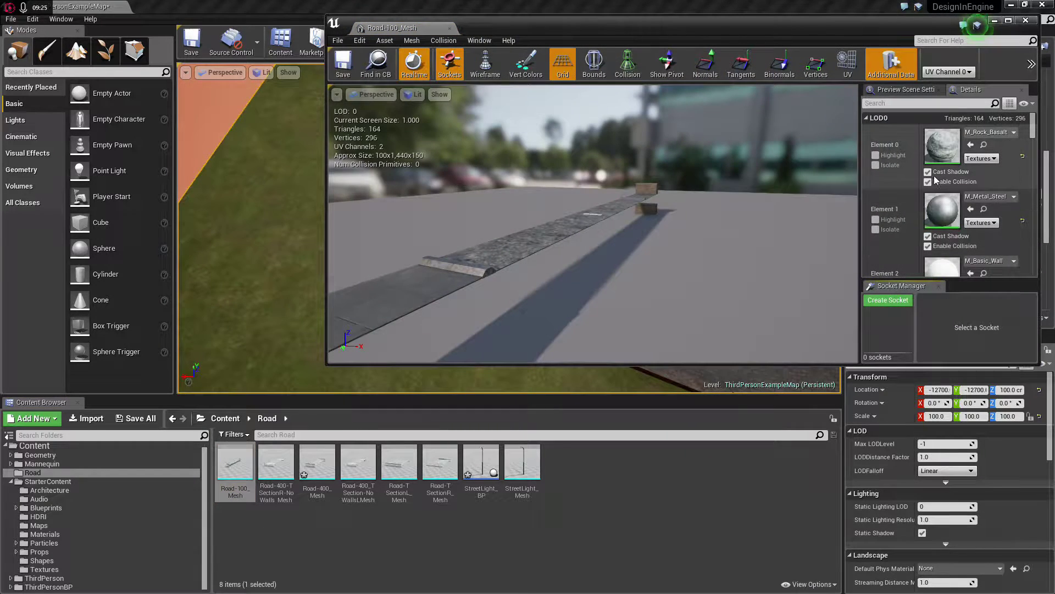
{"action": "left_click_drag", "start_coordinate": [674, 217], "coordinate": [590, 263], "text": "alt"}
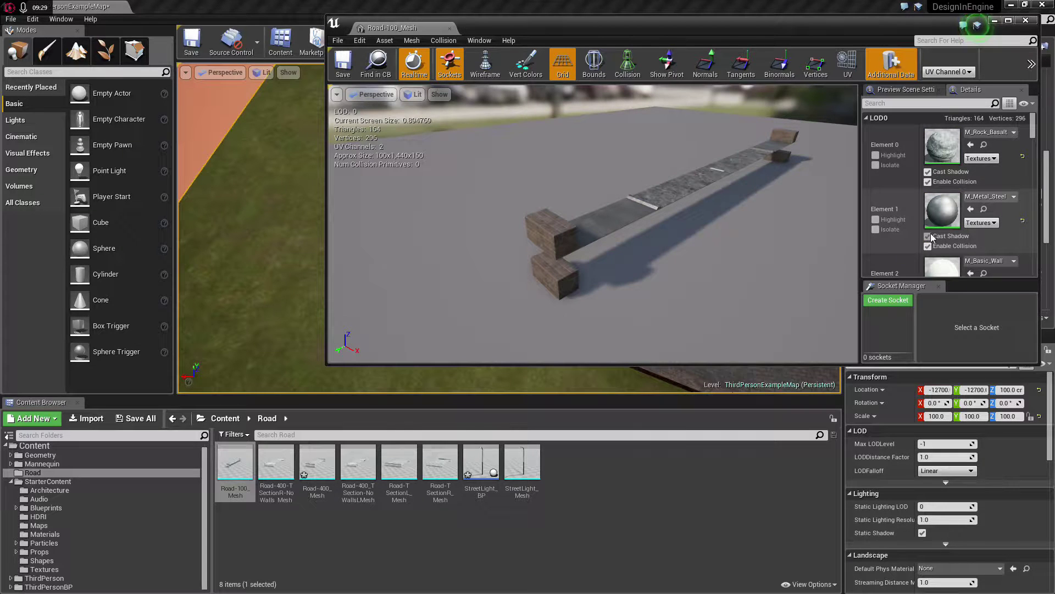
{"action": "scroll", "coordinate": [930, 193], "scroll_direction": "down", "scroll_amount": 3}
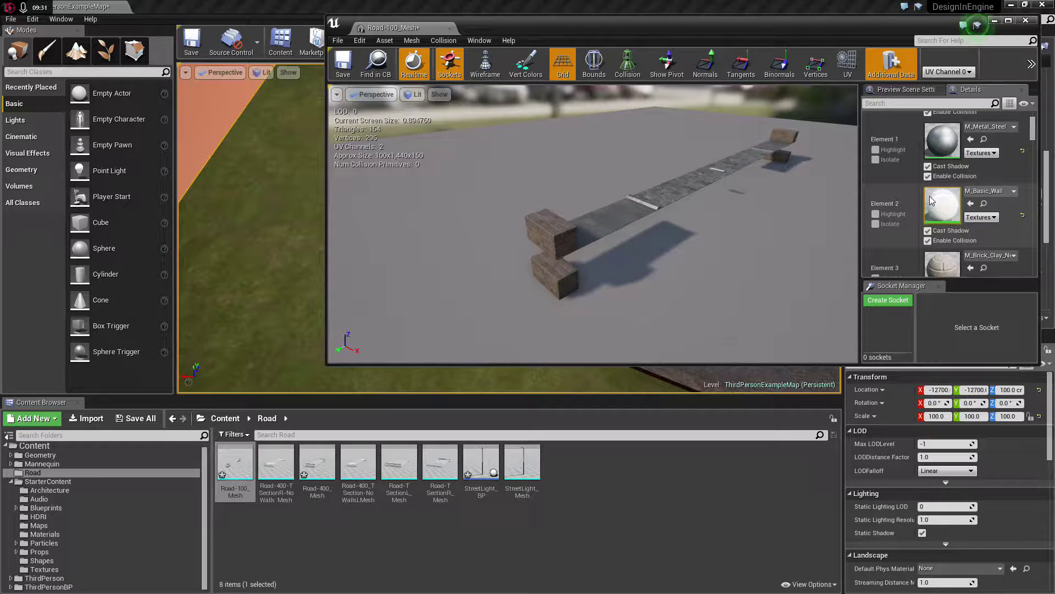
{"action": "scroll", "coordinate": [929, 234], "scroll_direction": "down", "scroll_amount": 2}
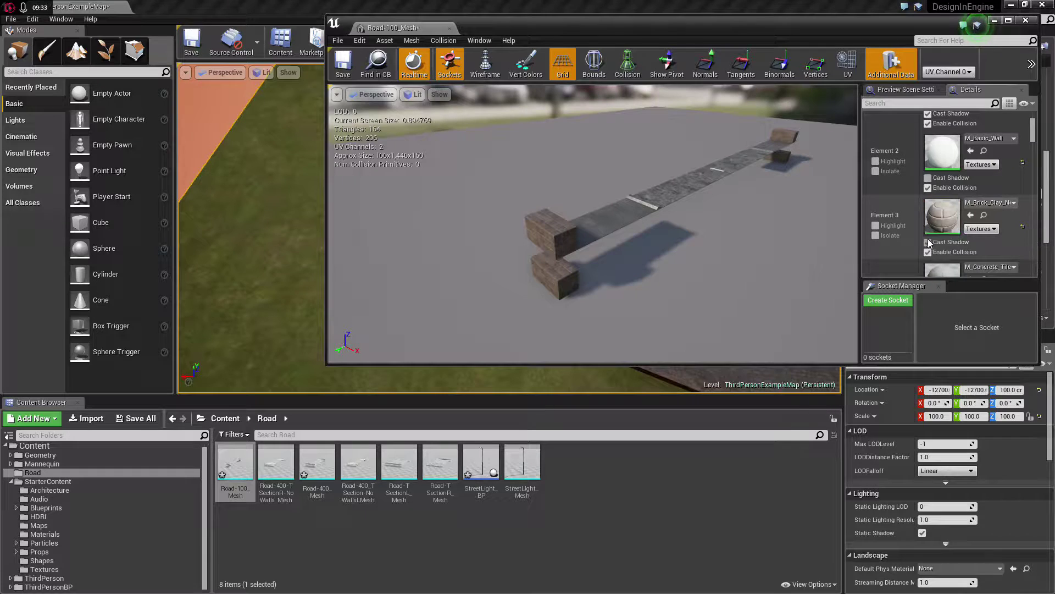
{"action": "left_click", "coordinate": [928, 242]}
- Turn off Cast Shadow for element 4 (M_Concrete_Tiles) and element 5 (WorldGridMaterial), and check the mesh's shadows in the preview
{"action": "scroll", "coordinate": [931, 231], "scroll_direction": "down", "scroll_amount": 3}
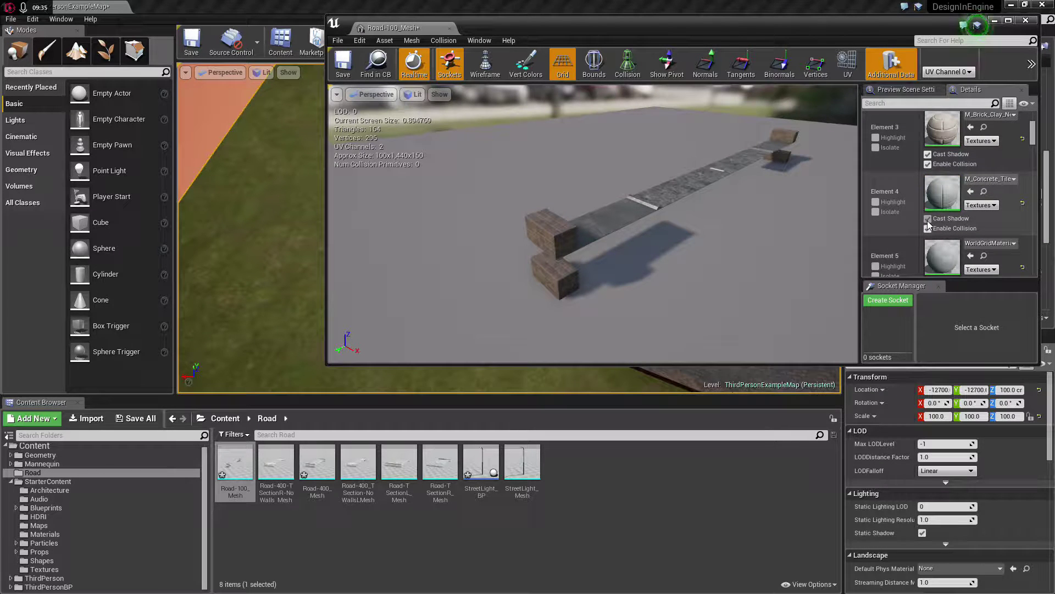
{"action": "scroll", "coordinate": [943, 215], "scroll_direction": "down", "scroll_amount": 1}
{"action": "left_click", "coordinate": [928, 248]}
{"action": "scroll", "coordinate": [943, 218], "scroll_direction": "down", "scroll_amount": 5}
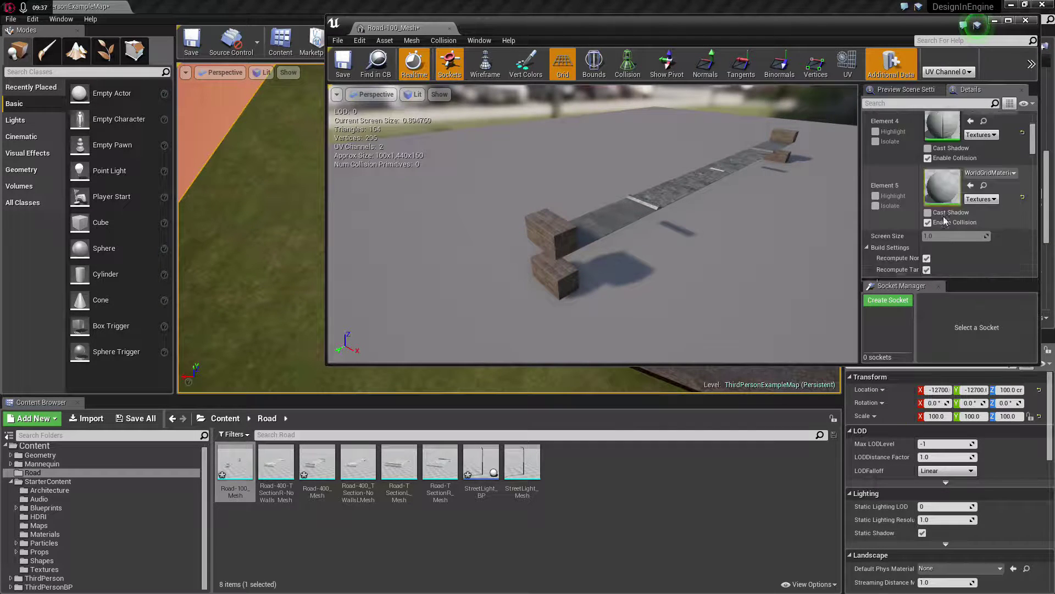
{"action": "scroll", "coordinate": [943, 219], "scroll_direction": "up", "scroll_amount": 6}
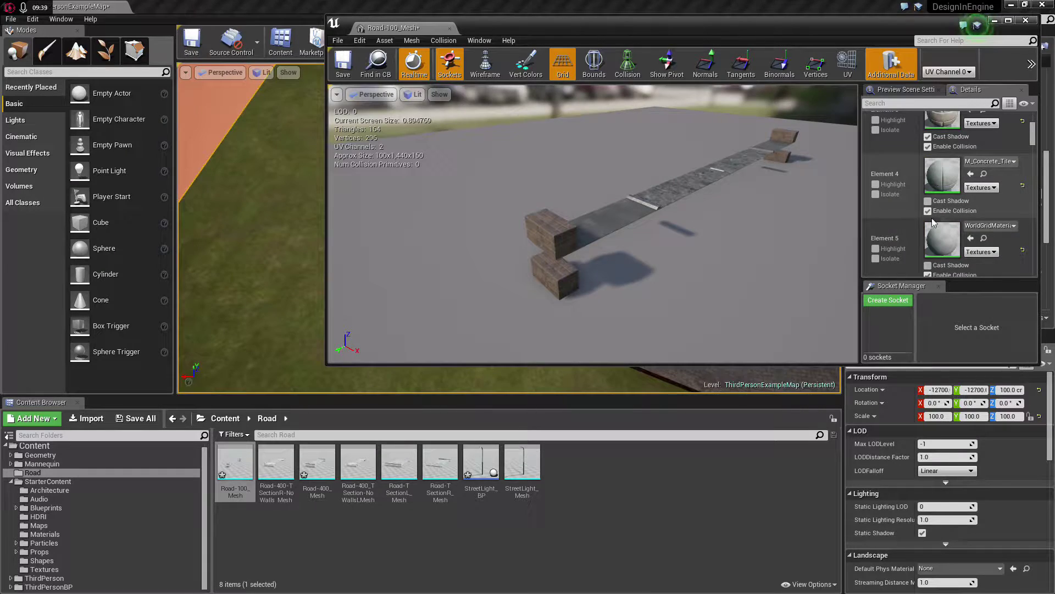
{"action": "left_click_drag", "start_coordinate": [746, 216], "coordinate": [846, 216]}
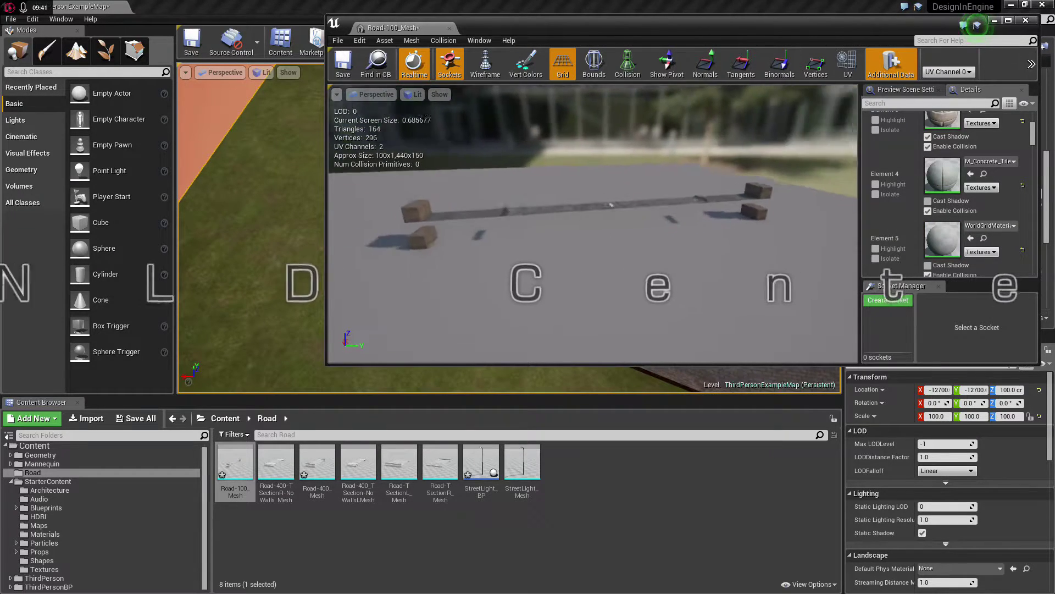
{"action": "left_click_drag", "start_coordinate": [495, 231], "coordinate": [835, 206]}
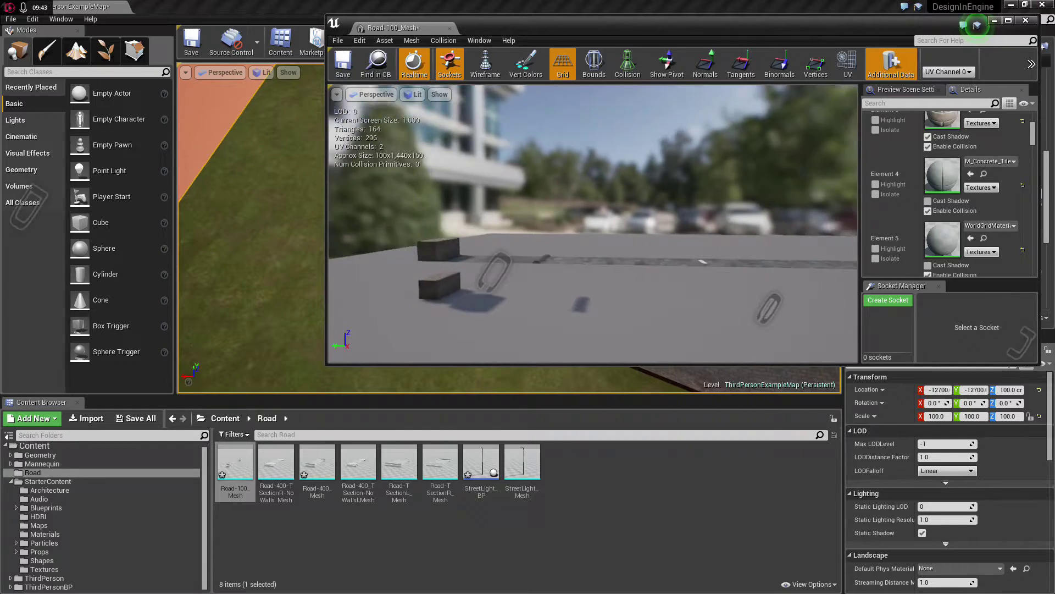
{"action": "left_click_drag", "start_coordinate": [698, 269], "coordinate": [687, 272]}
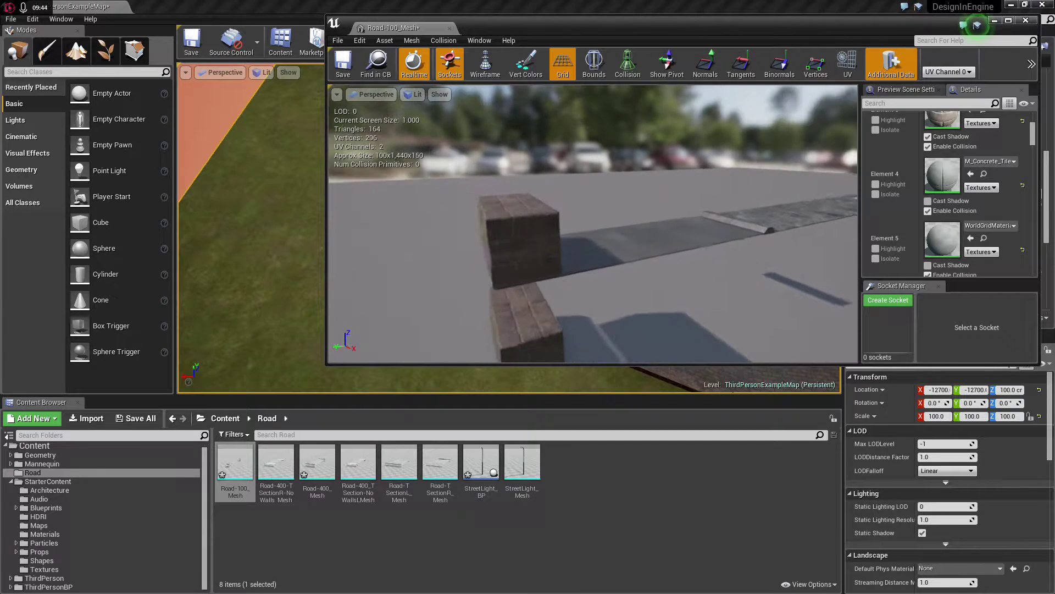
{"action": "left_click_drag", "start_coordinate": [715, 220], "coordinate": [730, 211]}
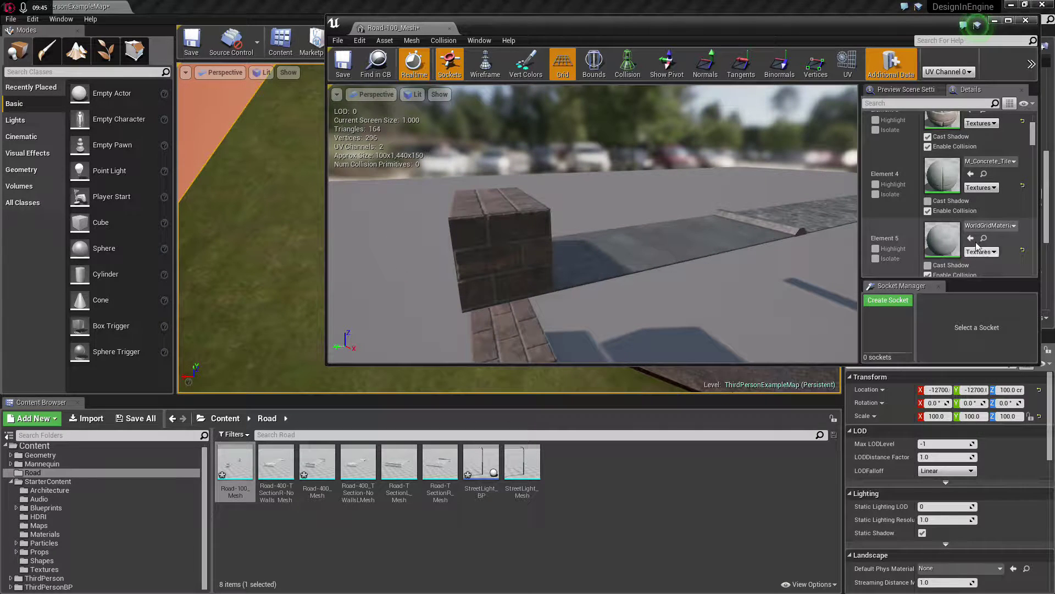
- Set the Light Map Coordinate Index of Road-100_Mesh to 1 in its Static Mesh Settings
{"action": "scroll", "coordinate": [977, 247], "scroll_direction": "down", "scroll_amount": 15}
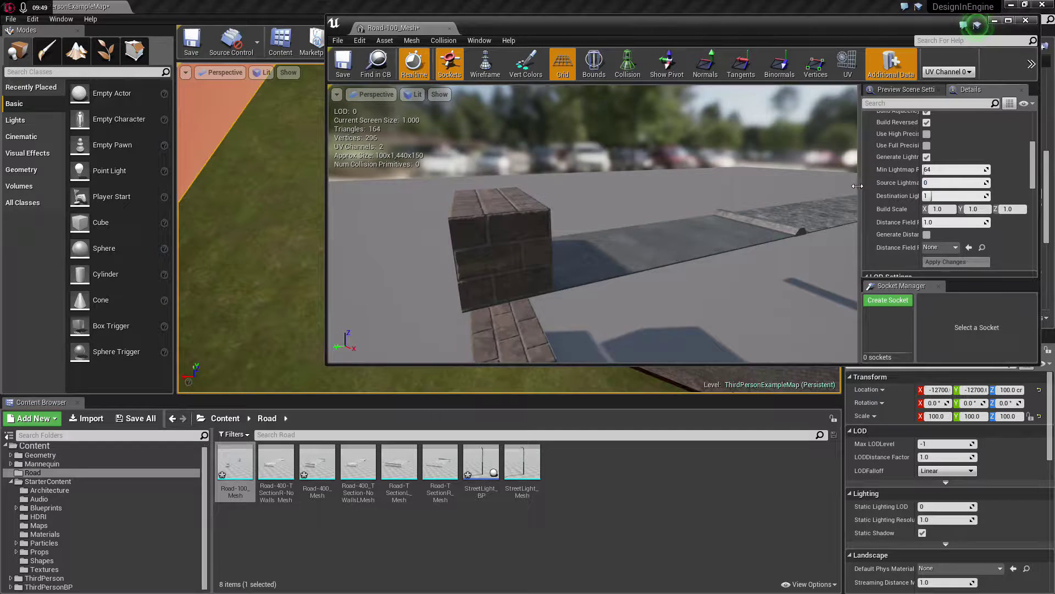
{"action": "left_click_drag", "start_coordinate": [857, 186], "coordinate": [773, 188]}
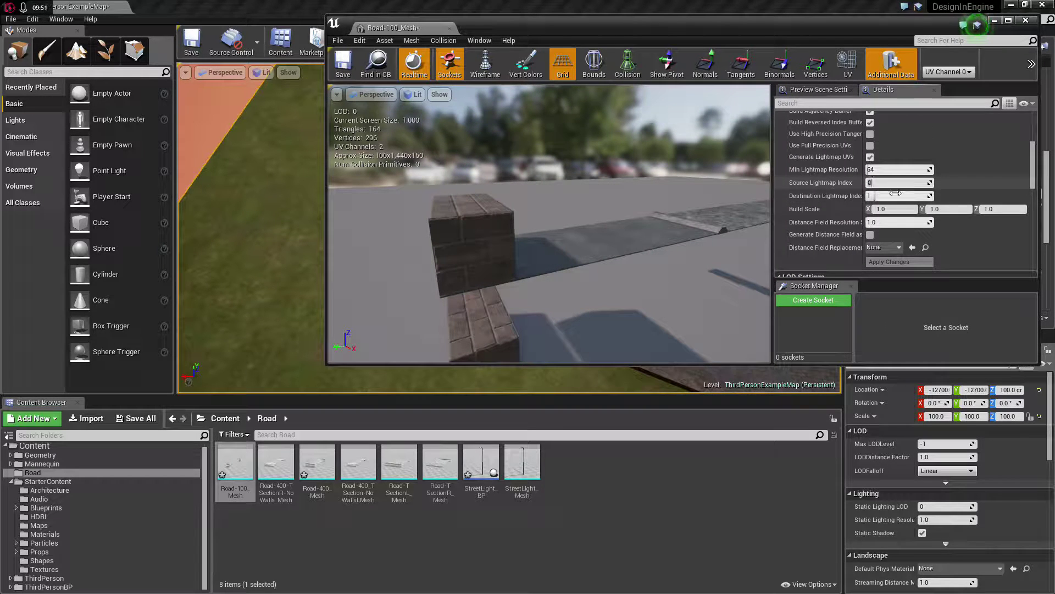
{"action": "scroll", "coordinate": [899, 204], "scroll_direction": "down", "scroll_amount": 10}
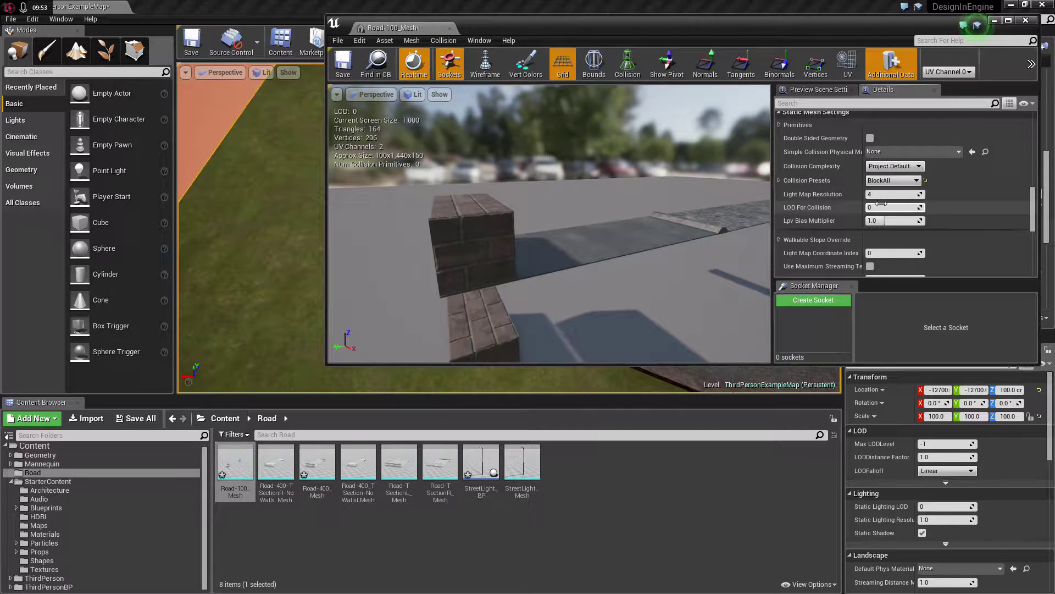
{"action": "left_click", "coordinate": [880, 206]}
{"action": "scroll", "coordinate": [893, 264], "scroll_direction": "down", "scroll_amount": 5}
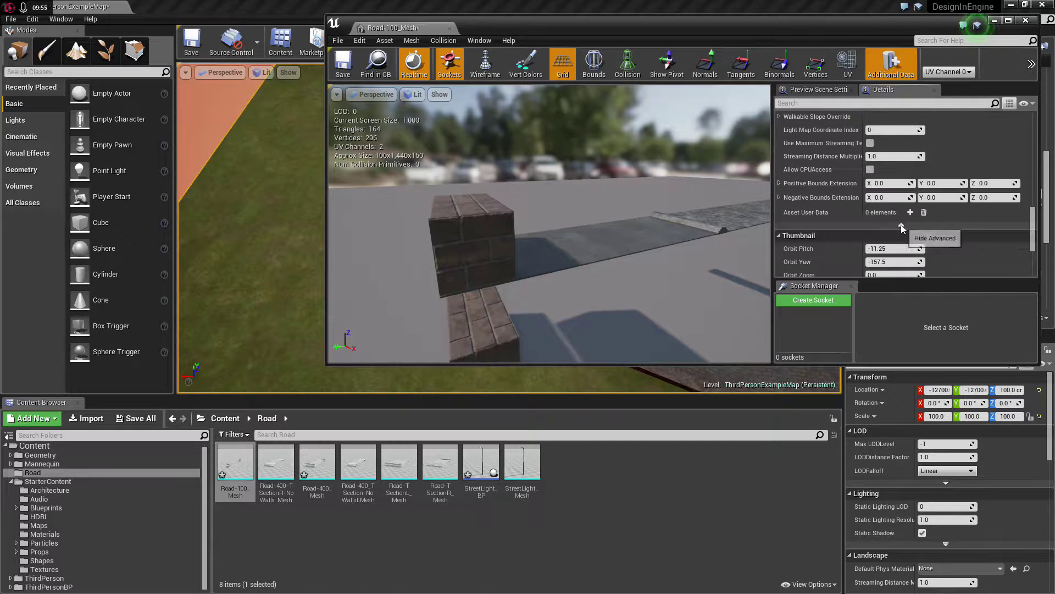
{"action": "scroll", "coordinate": [893, 196], "scroll_direction": "up", "scroll_amount": 2}
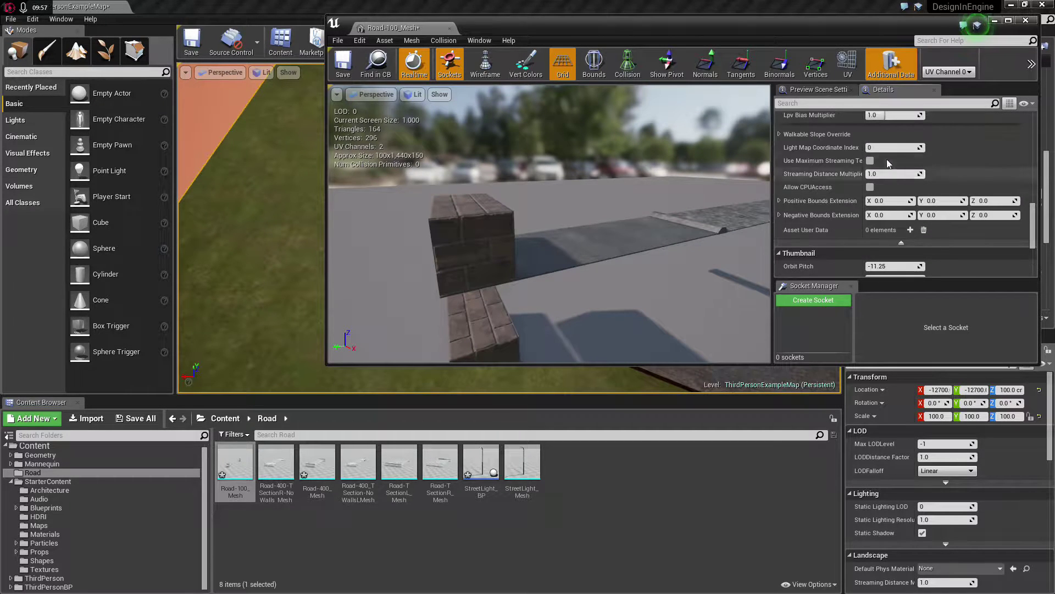
{"action": "left_click", "coordinate": [879, 148]}
{"action": "type", "text": "1"}
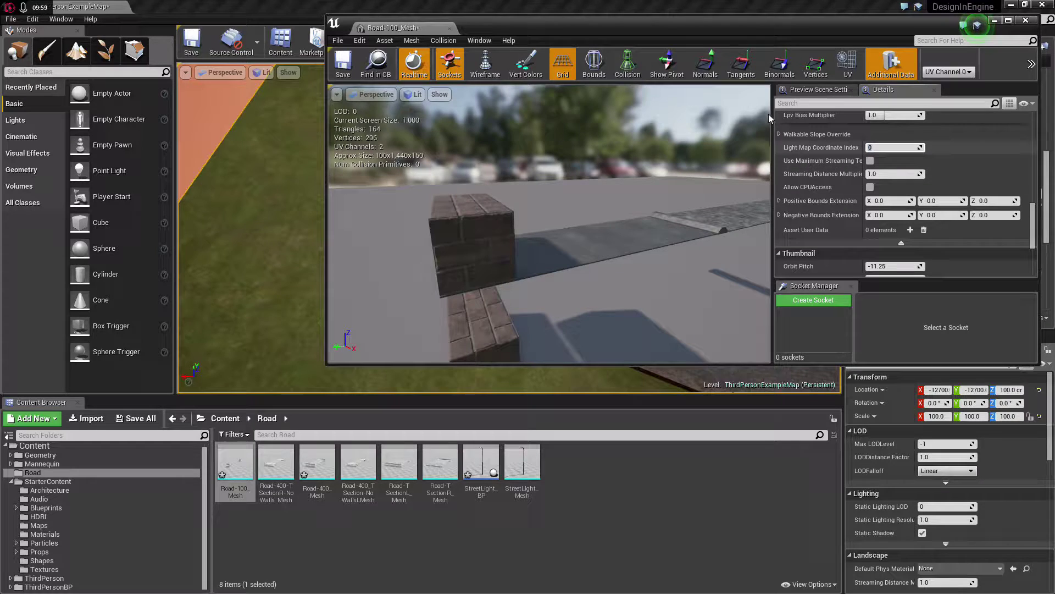
{"action": "key", "text": "Return"}
- Switch Road-100_Mesh to UV Channel 1, and save and close the mesh
{"action": "left_click", "coordinate": [928, 91]}
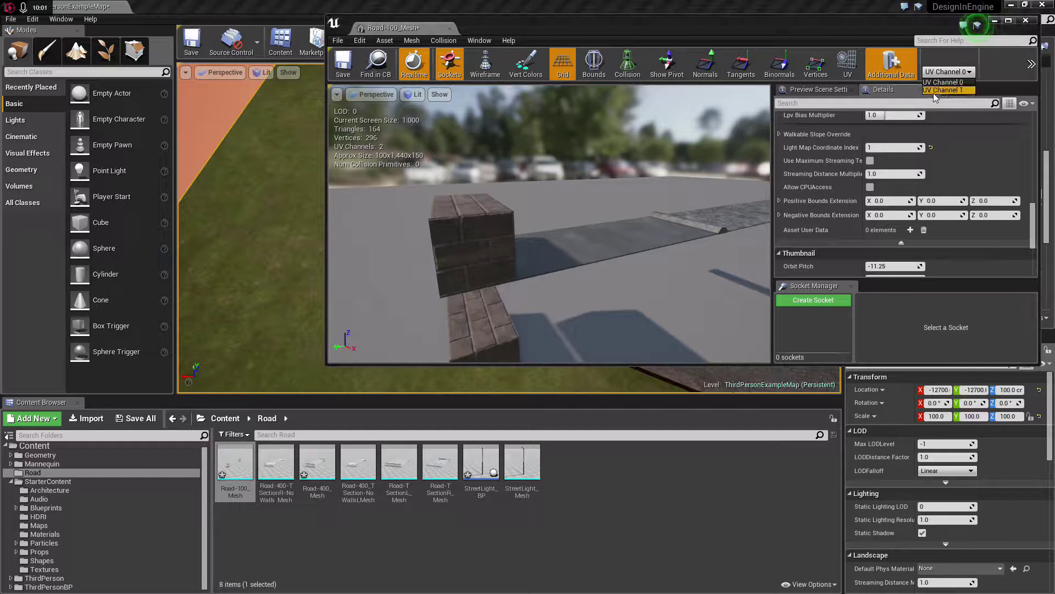
{"action": "left_click", "coordinate": [346, 75]}
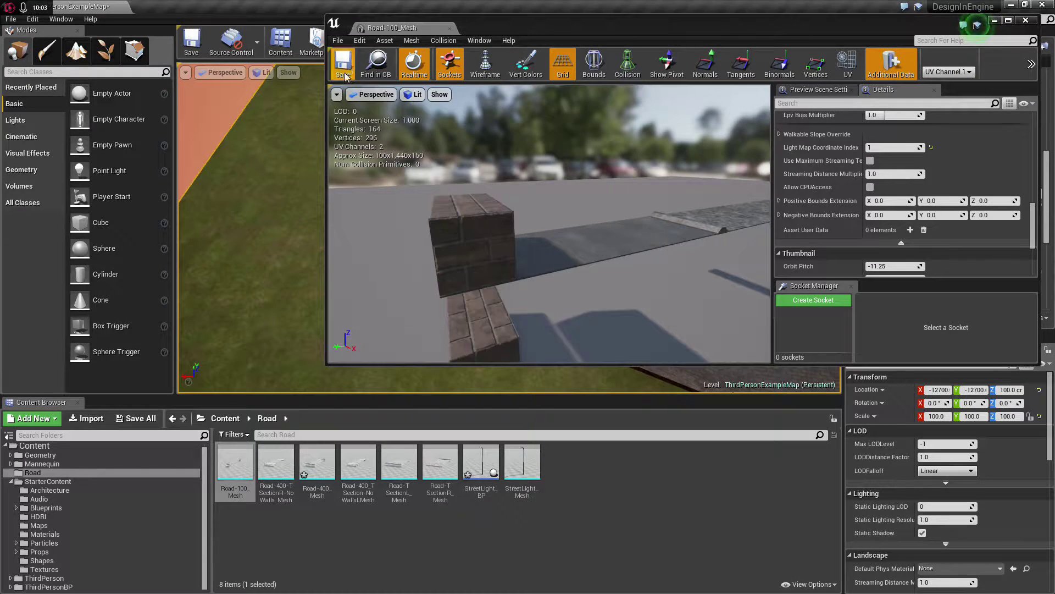
{"action": "left_click", "coordinate": [450, 28]}
- Activate landscape spline editing and select the curved road segment in the level
{"action": "left_click", "coordinate": [552, 342]}
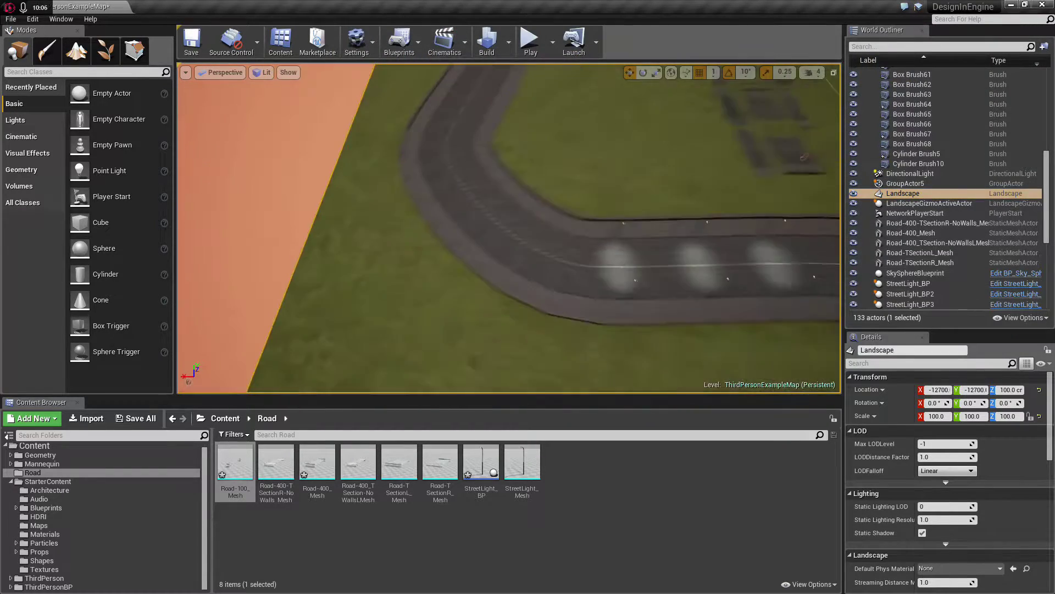
{"action": "mouse_move", "coordinate": [694, 117]}
{"action": "right_mouse_down"}
{"action": "mouse_move", "coordinate": [682, 124]}
{"action": "mouse_move", "coordinate": [694, 118]}
{"action": "right_mouse_up"}
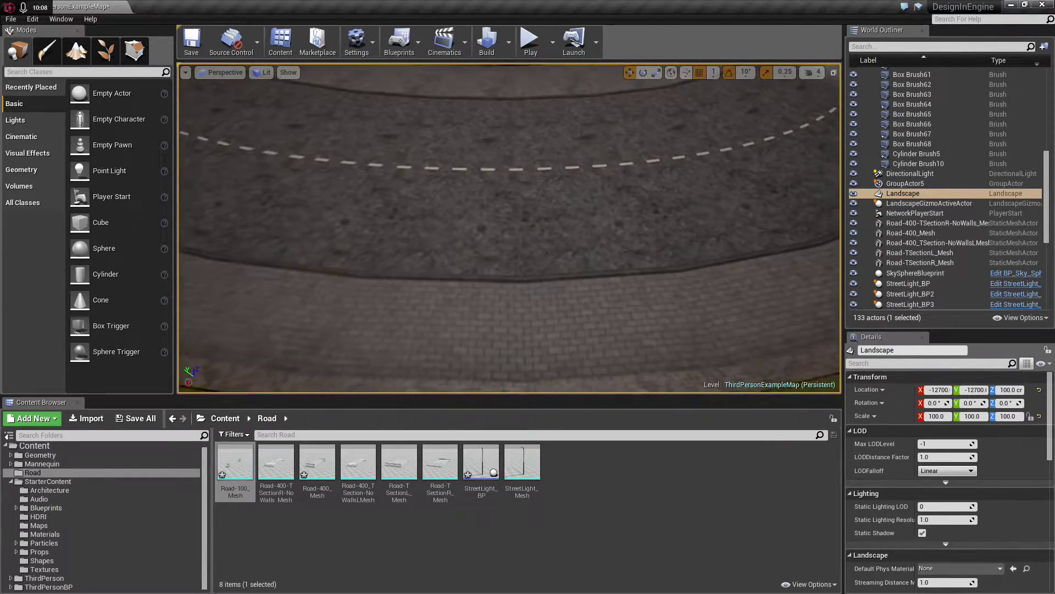
{"action": "scroll", "coordinate": [510, 228], "scroll_direction": "down", "scroll_amount": 5}
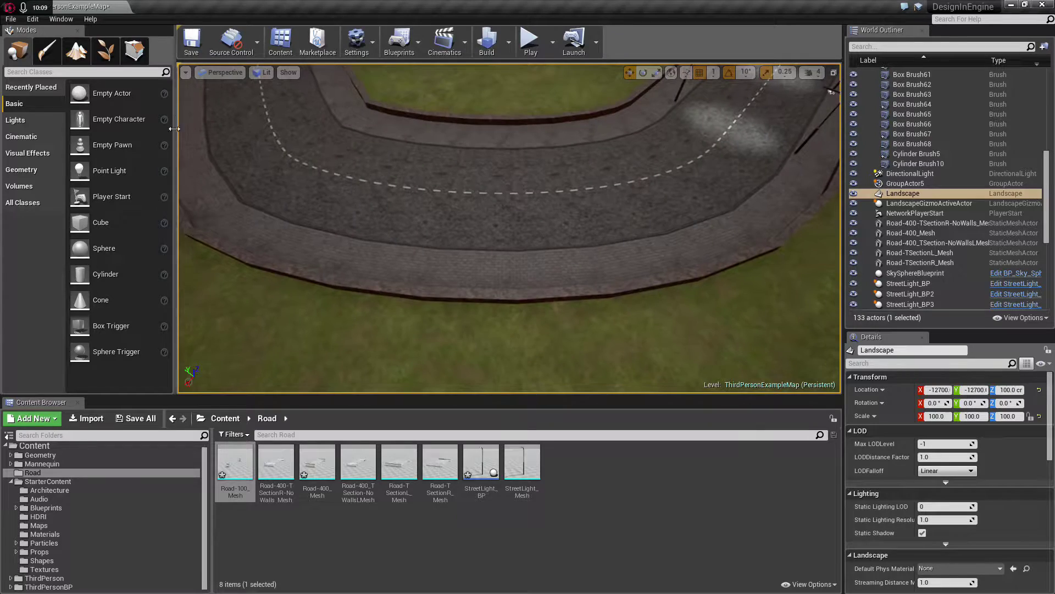
{"action": "left_click", "coordinate": [78, 50]}
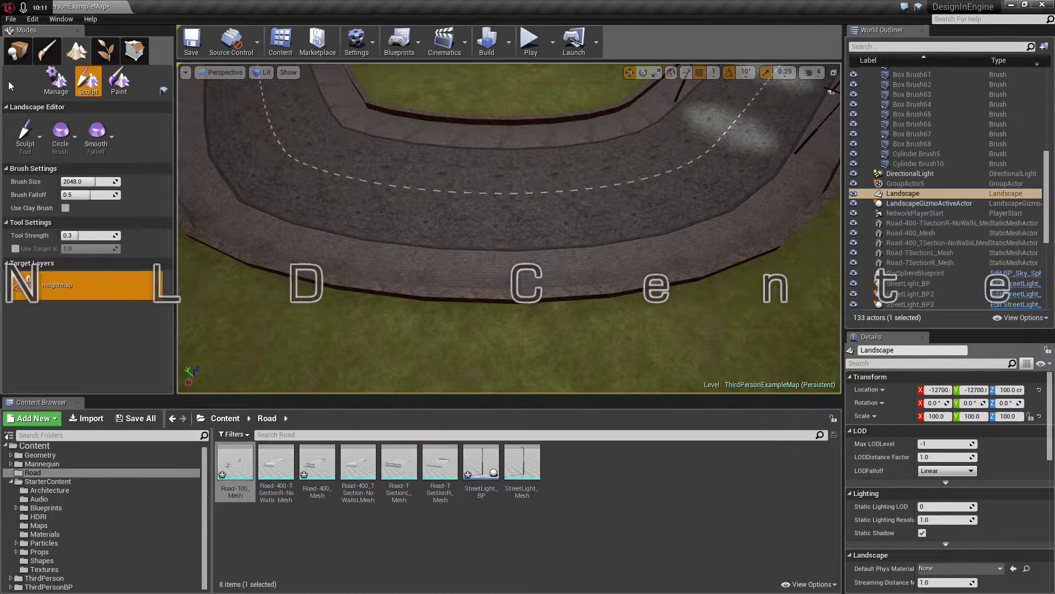
{"action": "left_click", "coordinate": [27, 135]}
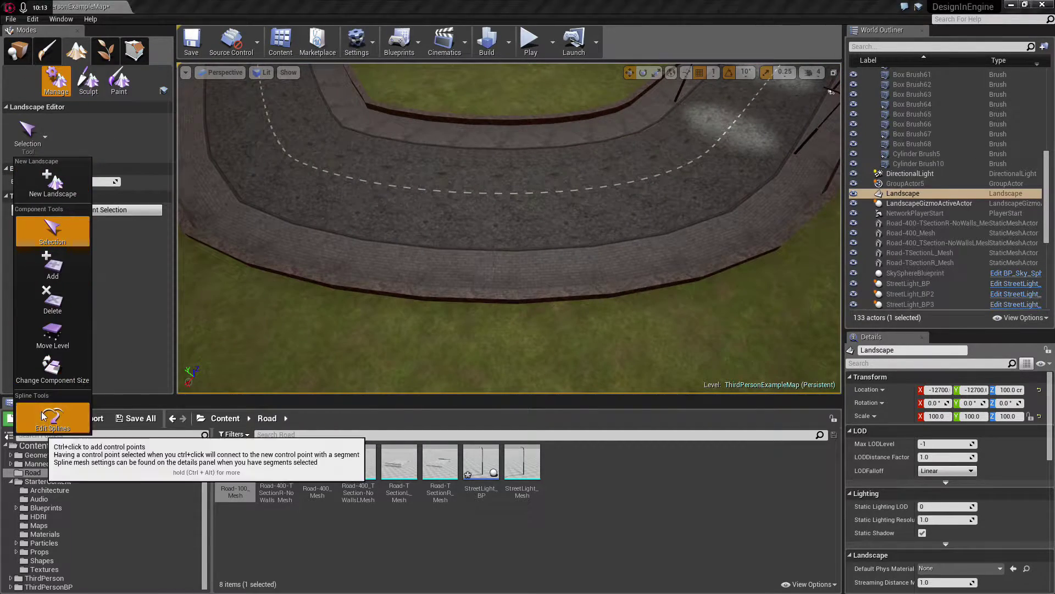
{"action": "left_click", "coordinate": [33, 421]}
{"action": "left_click", "coordinate": [495, 255]}
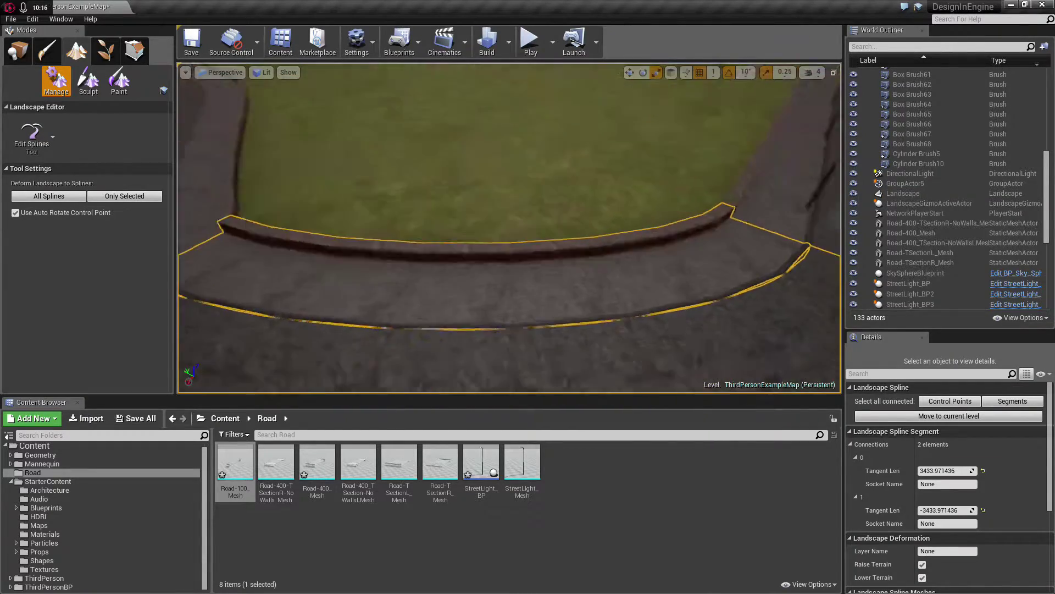
{"action": "scroll", "coordinate": [509, 228], "scroll_direction": "down", "scroll_amount": 10}
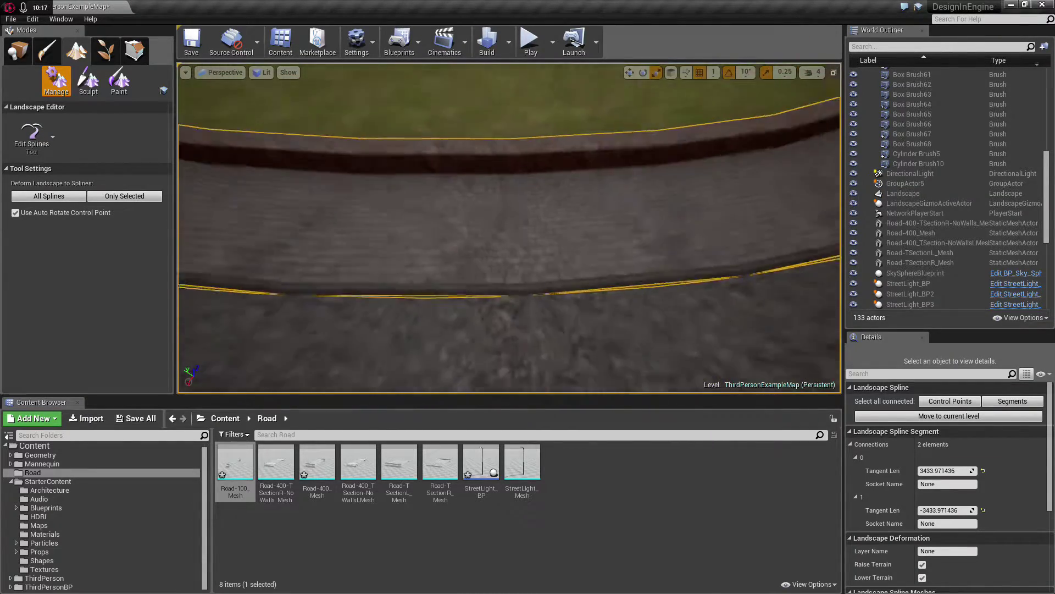
{"action": "scroll", "coordinate": [352, 341], "scroll_direction": "up", "scroll_amount": 10}
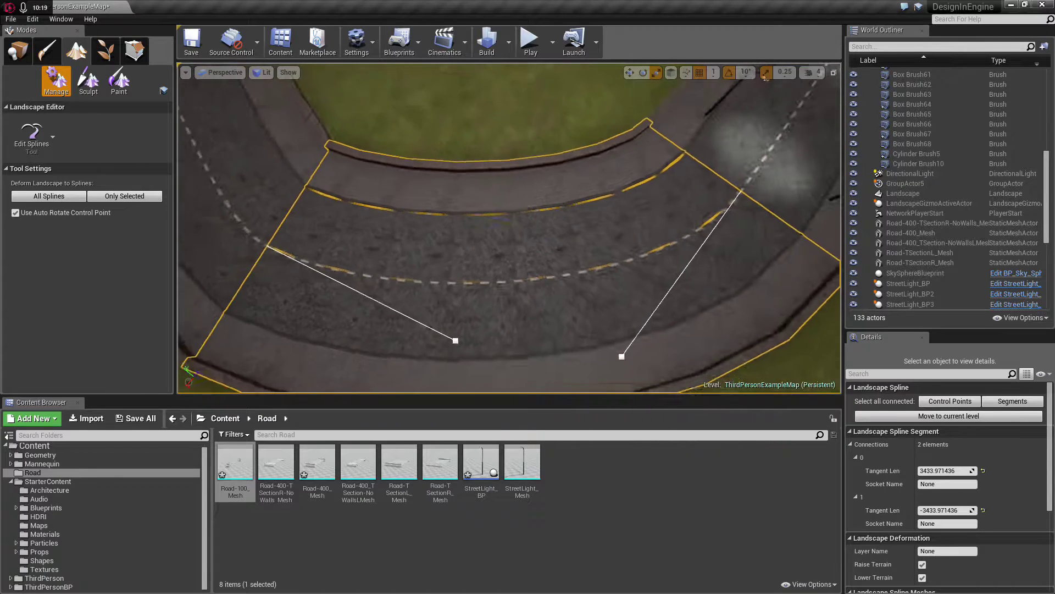
- Try Road-100_Mesh as the spline mesh of the selected curved road segment
{"action": "left_click", "coordinate": [236, 465]}
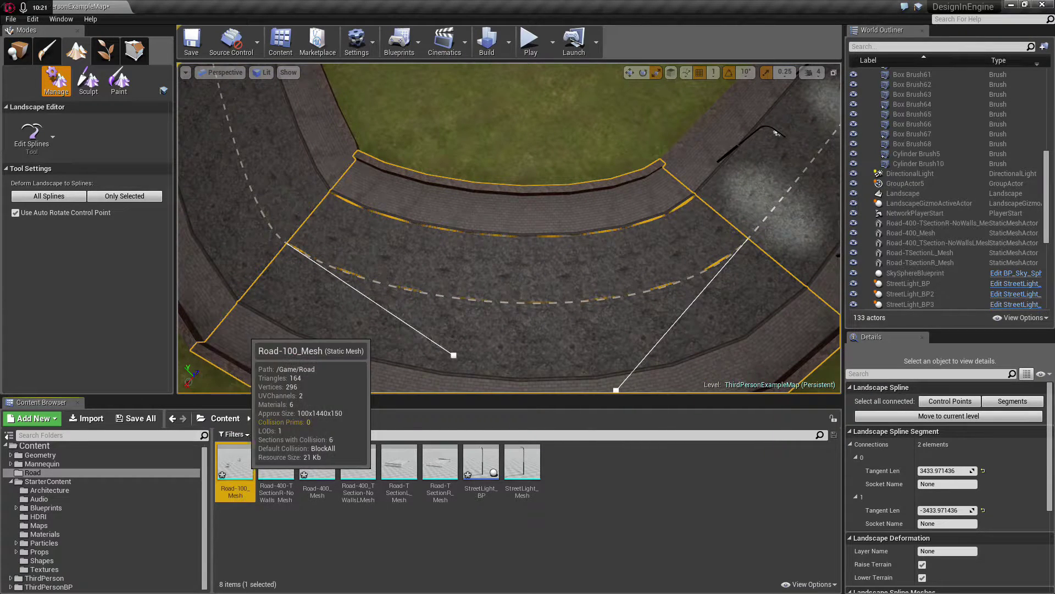
{"action": "scroll", "coordinate": [938, 494], "scroll_direction": "down", "scroll_amount": 4}
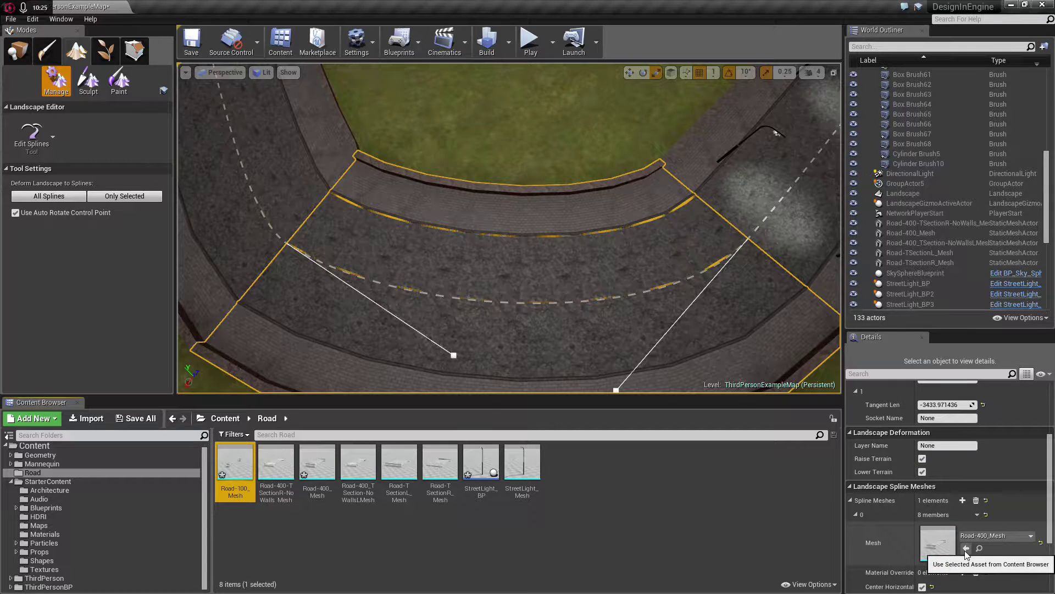
{"action": "left_click", "coordinate": [965, 549]}
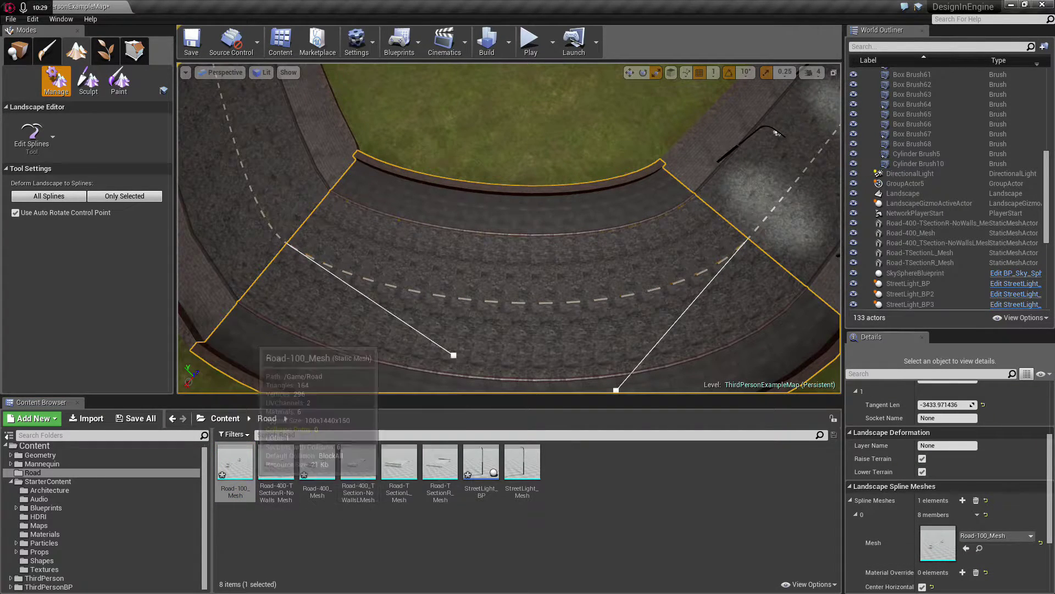
- Review the material elements of Road-100_Mesh, close it, and undo the curved segment's spline mesh replacement
{"action": "double_click", "coordinate": [235, 465]}
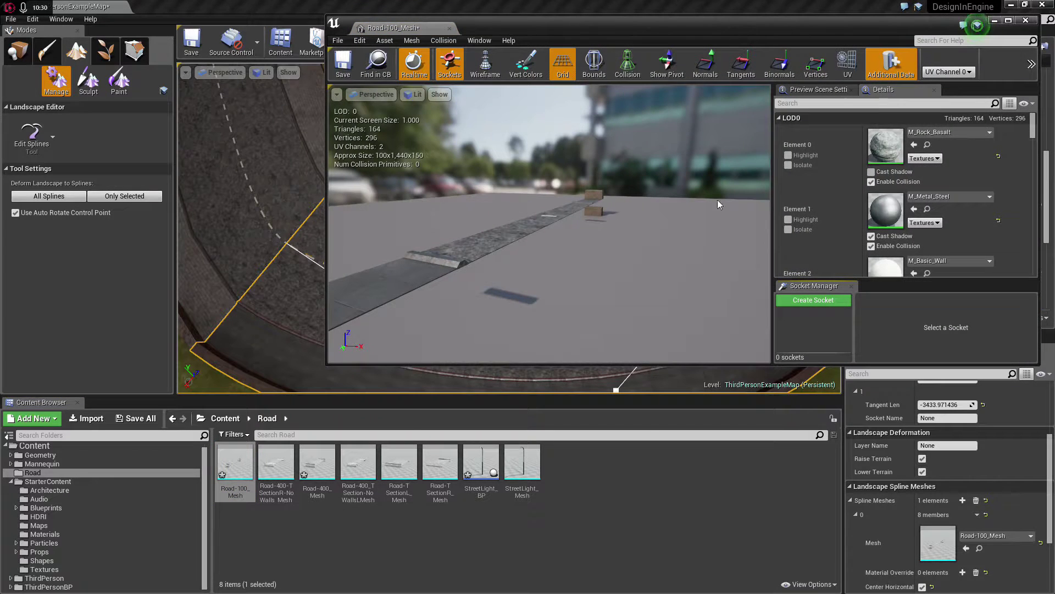
{"action": "scroll", "coordinate": [891, 163], "scroll_direction": "down", "scroll_amount": 2}
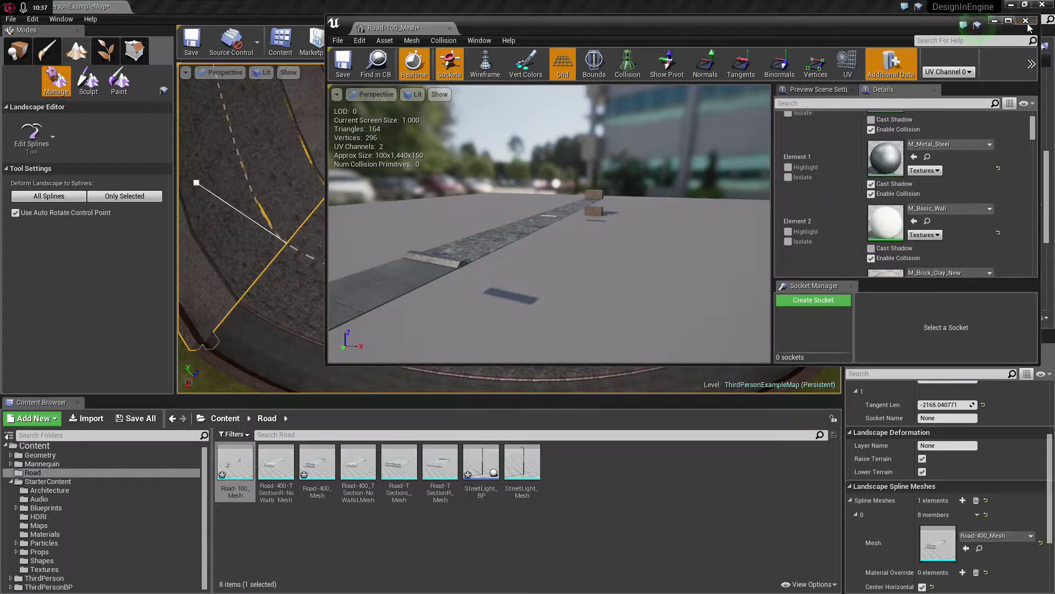
{"action": "left_click", "coordinate": [1026, 21]}
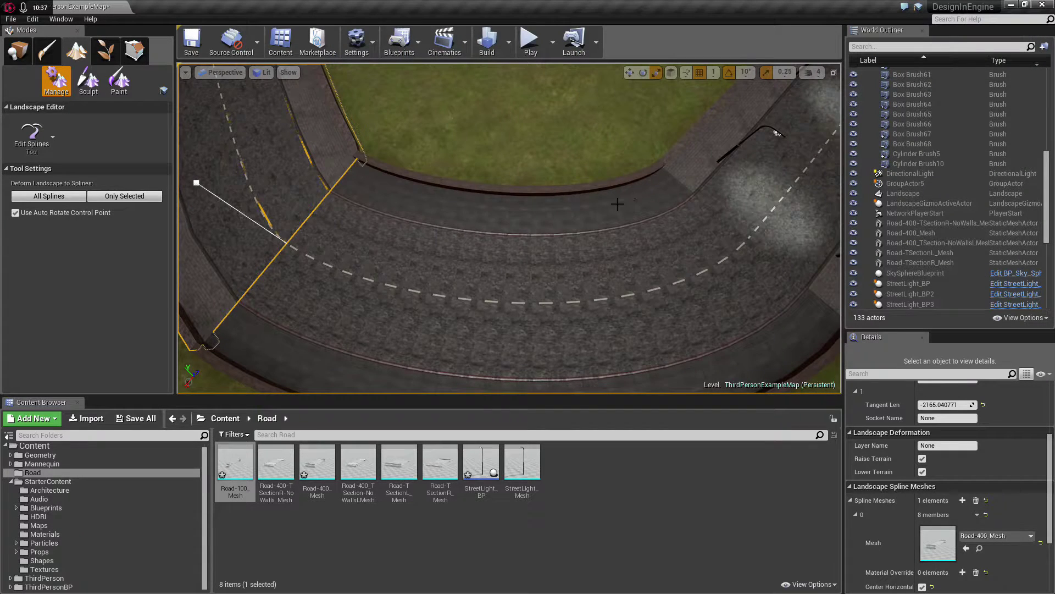
{"action": "key", "text": "ctrl+z"}
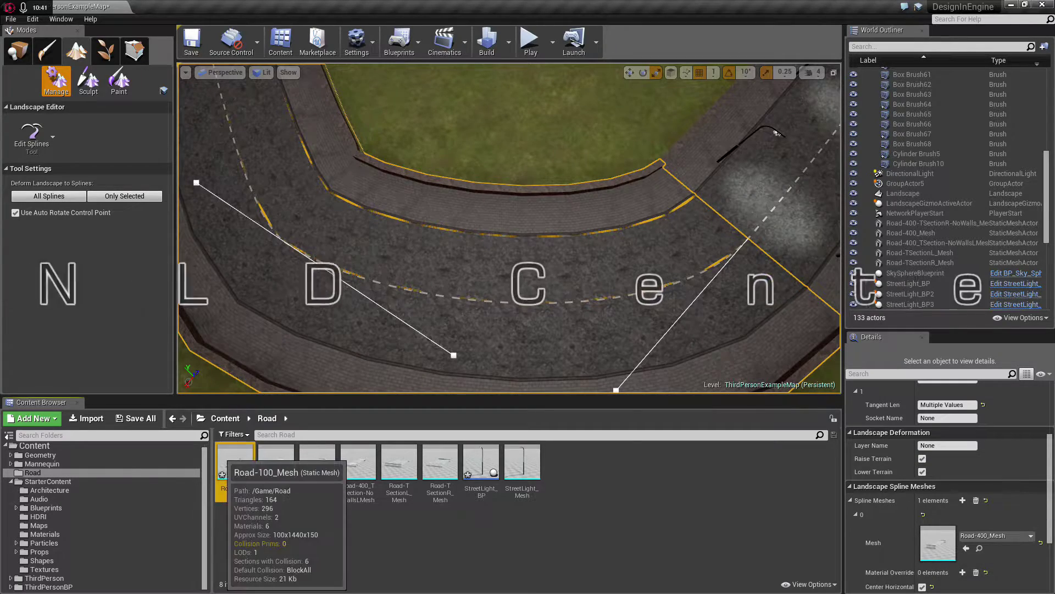
- Open Road-100_Mesh and assign the StarterContent material M_Brick_Clay_Beveled to elements 3 and 4
{"action": "double_click", "coordinate": [235, 465]}
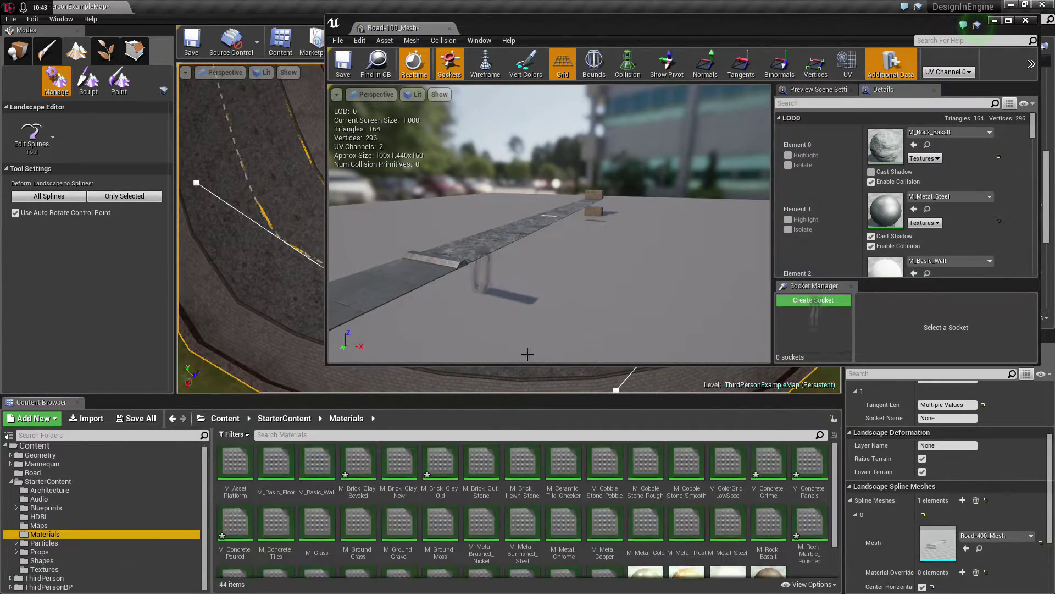
{"action": "left_click_drag", "start_coordinate": [593, 209], "coordinate": [555, 220]}
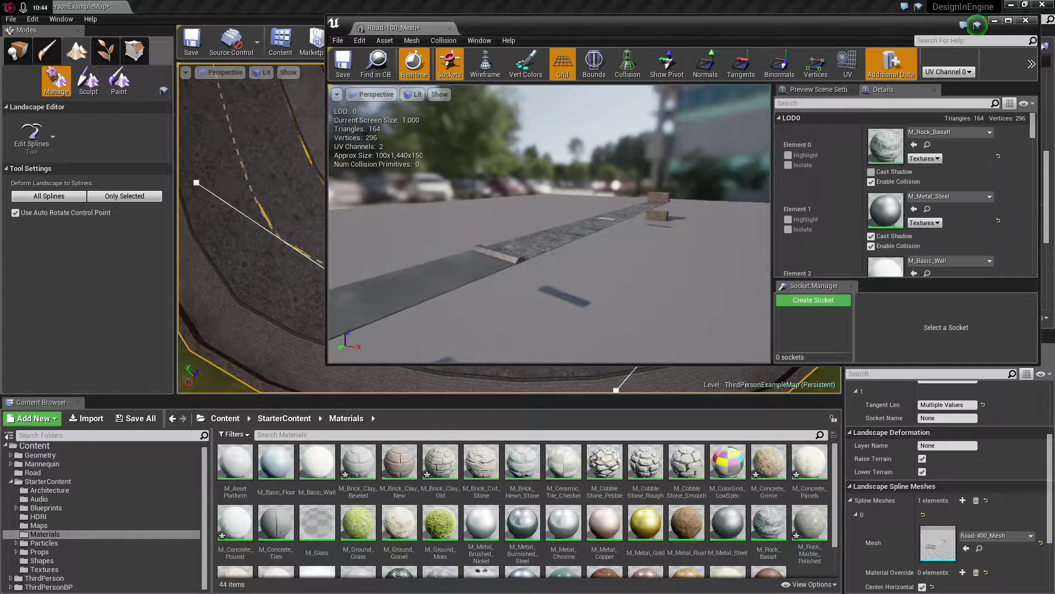
{"action": "scroll", "coordinate": [955, 221], "scroll_direction": "down", "scroll_amount": 5}
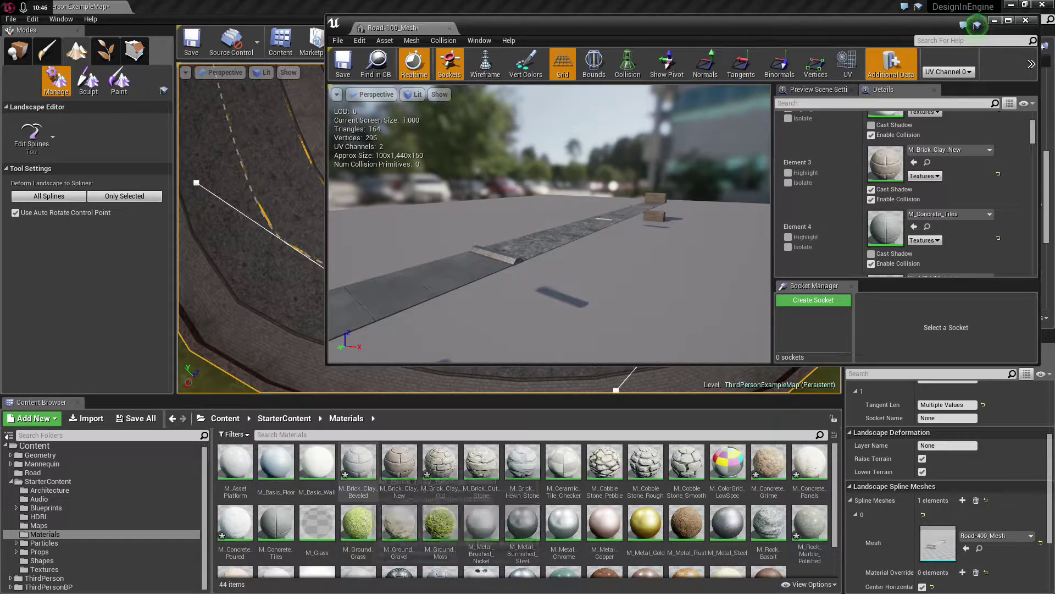
{"action": "left_click", "coordinate": [358, 465]}
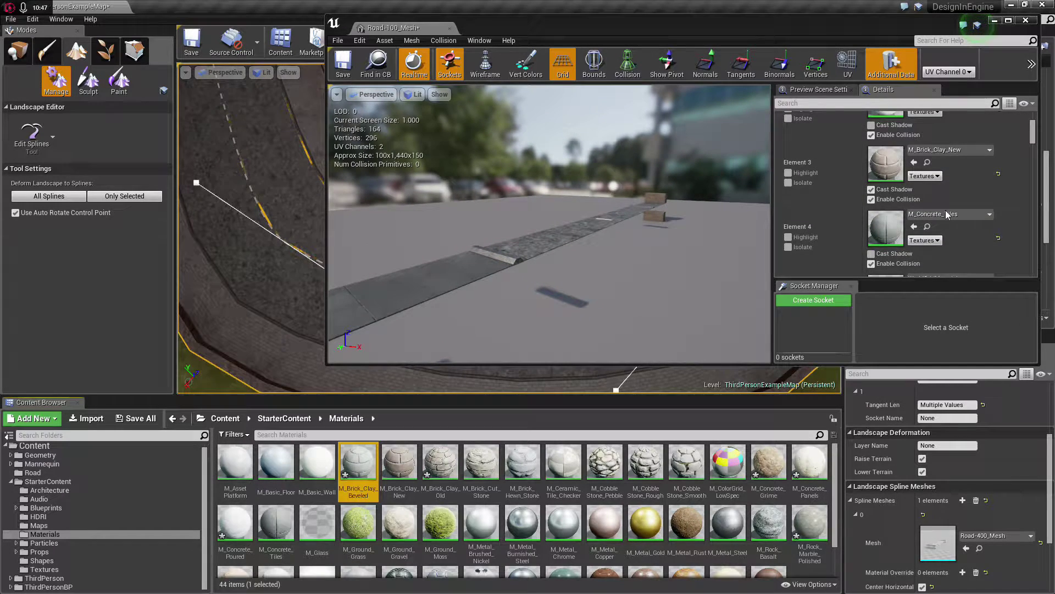
{"action": "left_click", "coordinate": [914, 162]}
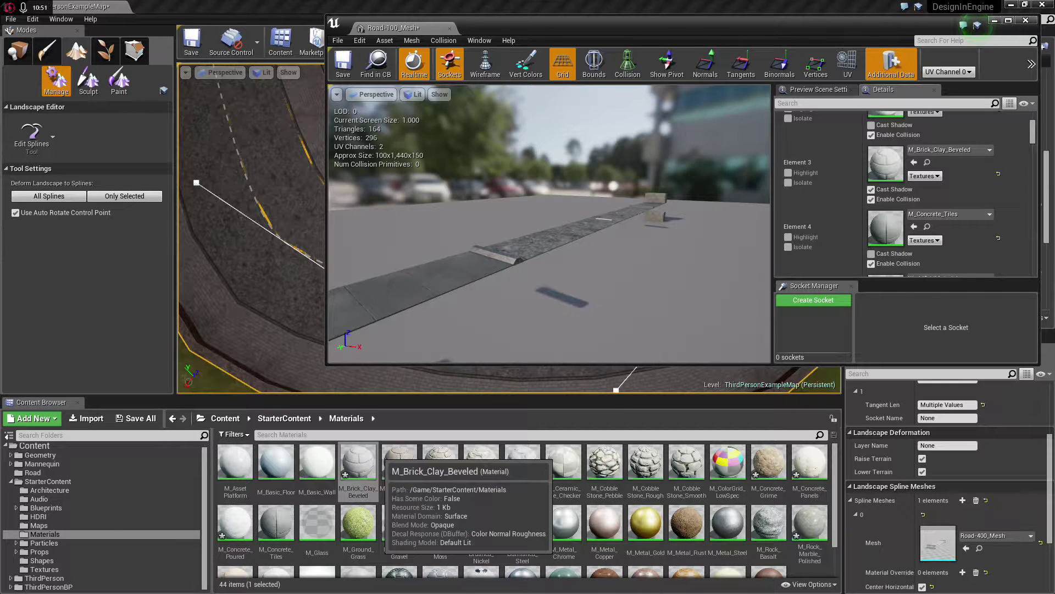
{"action": "left_click", "coordinate": [892, 202]}
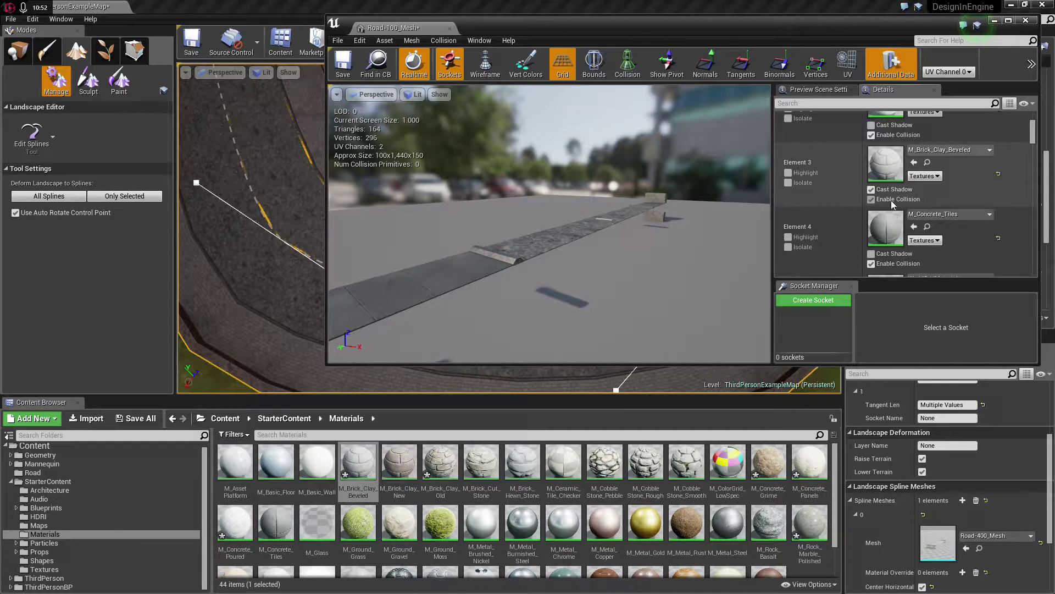
{"action": "left_click", "coordinate": [914, 227]}
- Assign M_Brick_Clay_Old to element 3 and M_Concrete_Tiles to element 1 of Road-100_Mesh
{"action": "left_click", "coordinate": [440, 464]}
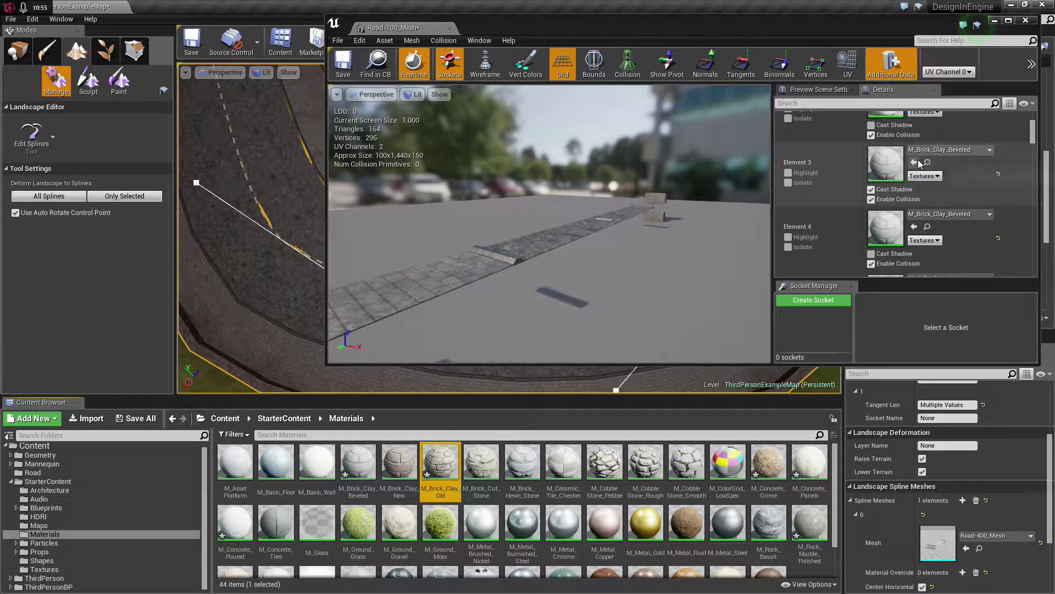
{"action": "left_click", "coordinate": [916, 162]}
{"action": "scroll", "coordinate": [917, 165], "scroll_direction": "up", "scroll_amount": 10}
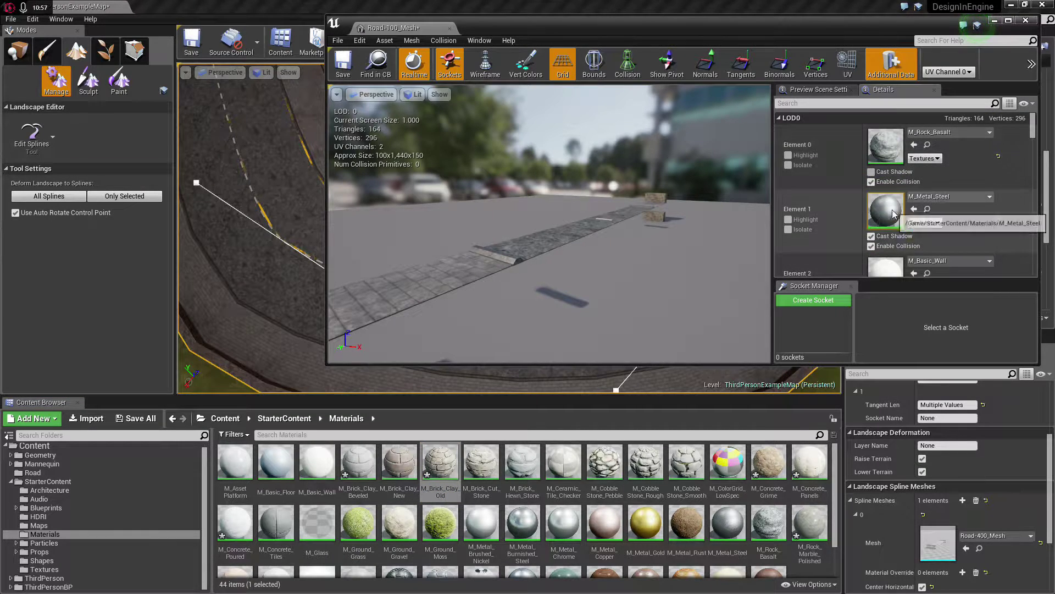
{"action": "left_click", "coordinate": [276, 522]}
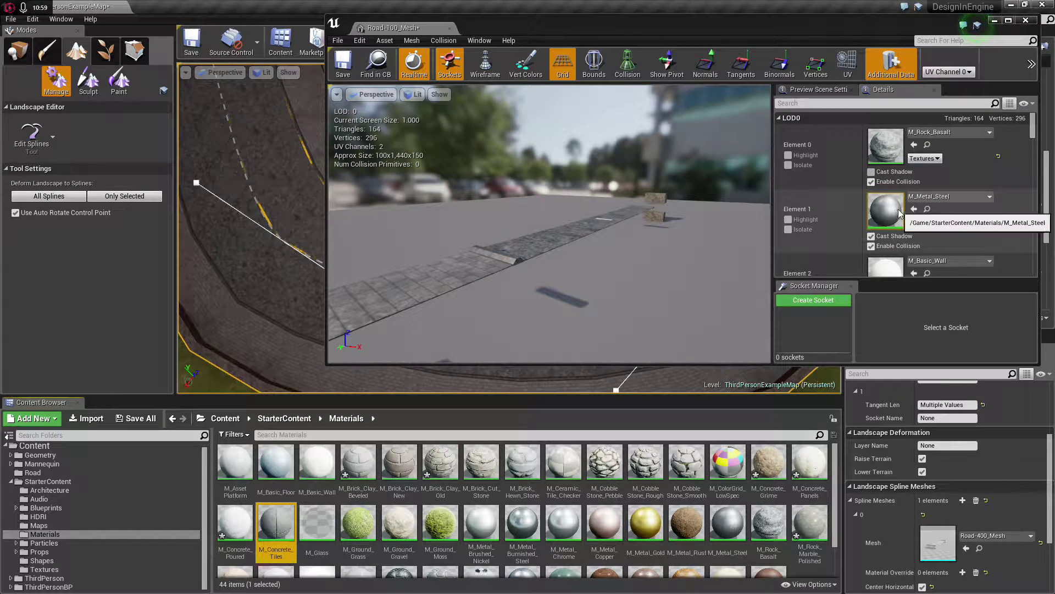
{"action": "left_click", "coordinate": [914, 209]}
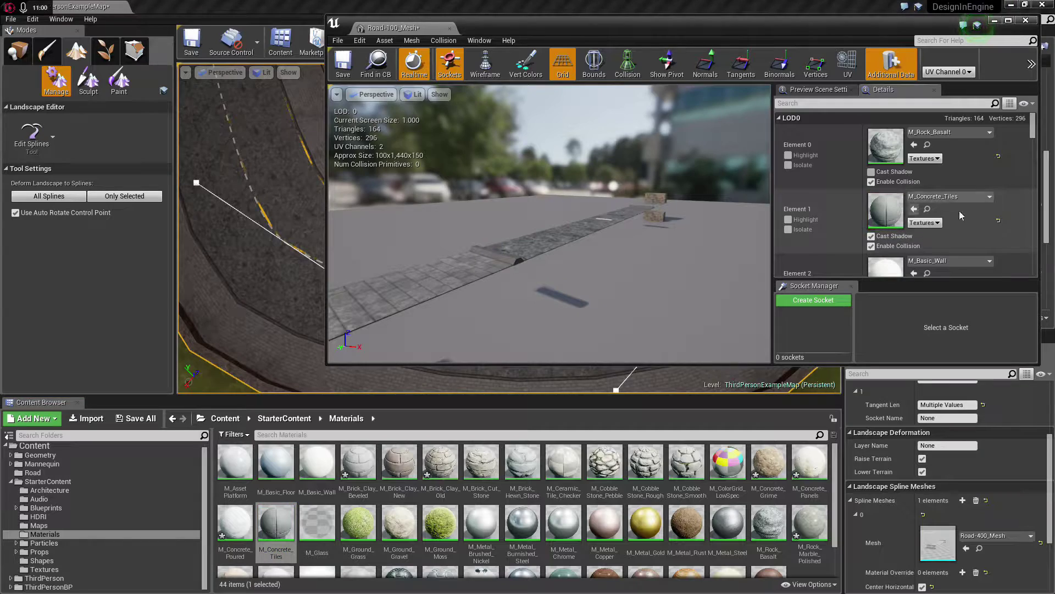
- Save and close Road-100_Mesh, and select only the curved road spline segment in the level
{"action": "left_click", "coordinate": [351, 74]}
{"action": "left_click", "coordinate": [450, 29]}
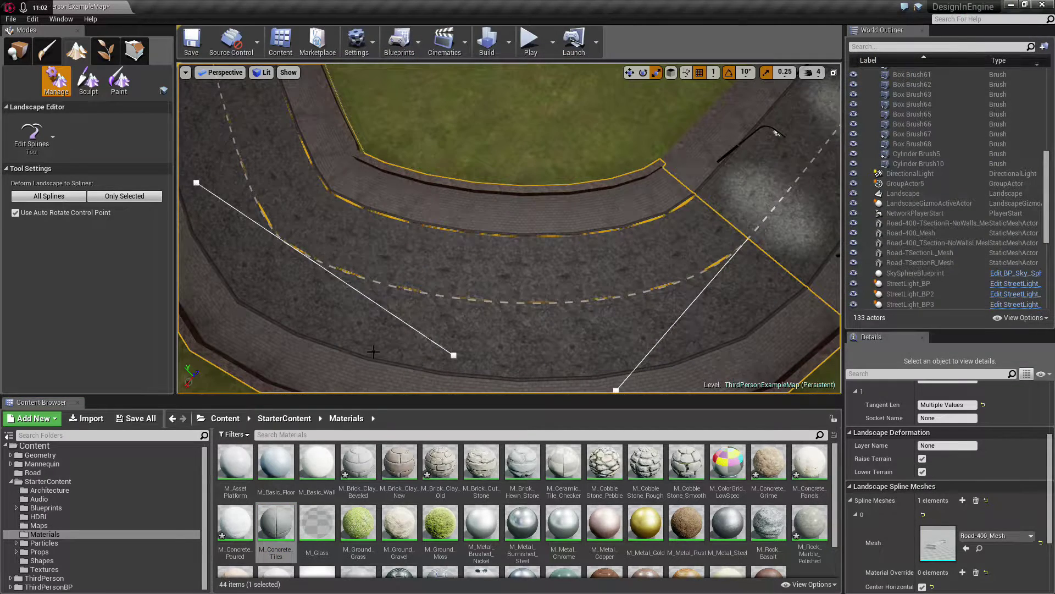
{"action": "right_click", "coordinate": [459, 291]}
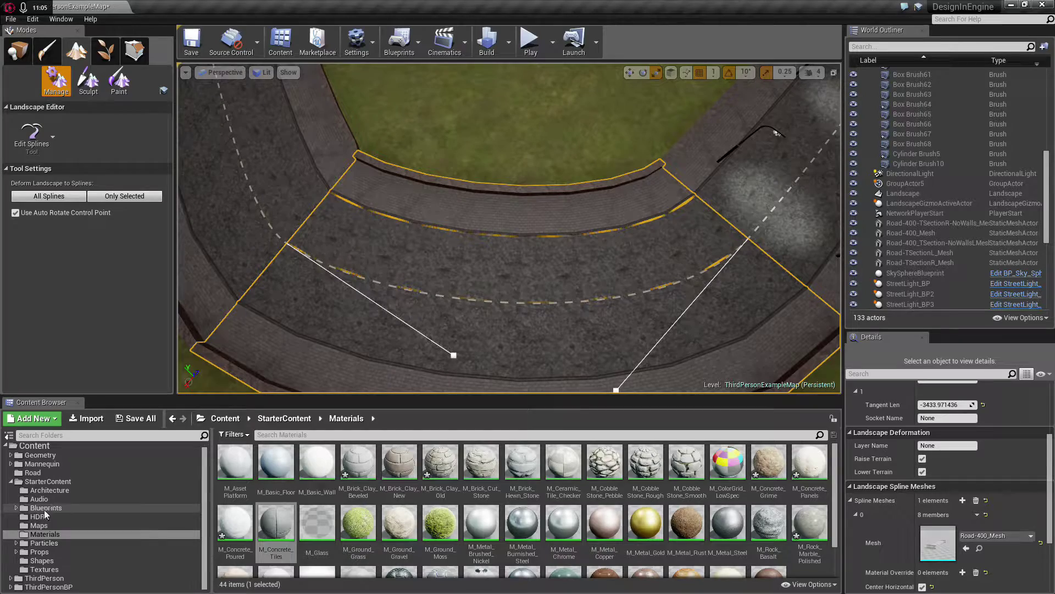
- Set the selected curved road segment's spline mesh to Road-100_Mesh from the Road folder
{"action": "left_click", "coordinate": [33, 472]}
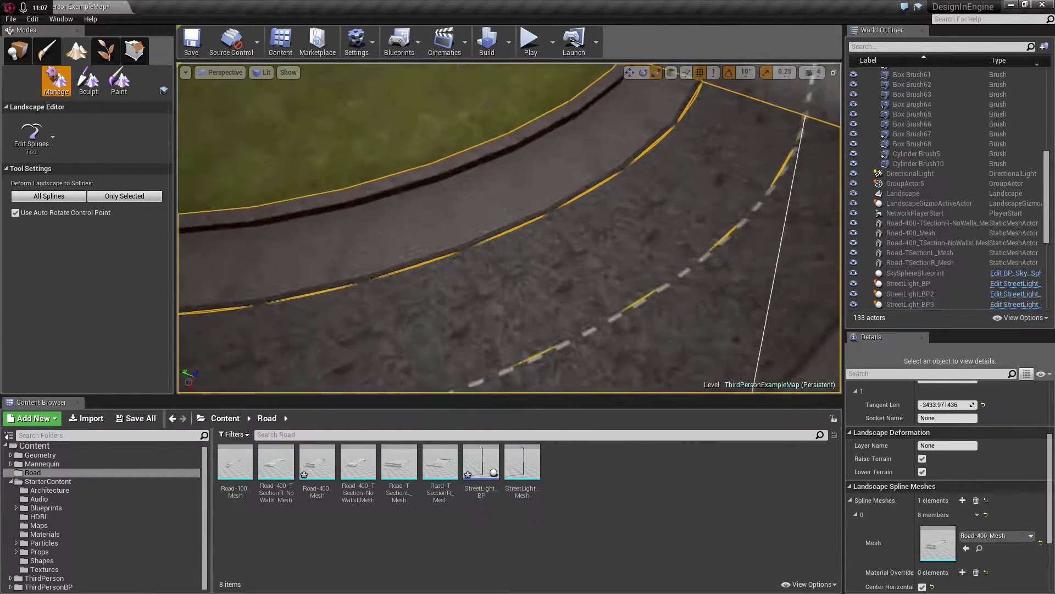
{"action": "right_click_drag", "start_coordinate": [509, 228], "coordinate": [509, 199]}
{"action": "key", "text": "s"}
{"action": "left_click", "coordinate": [235, 467]}
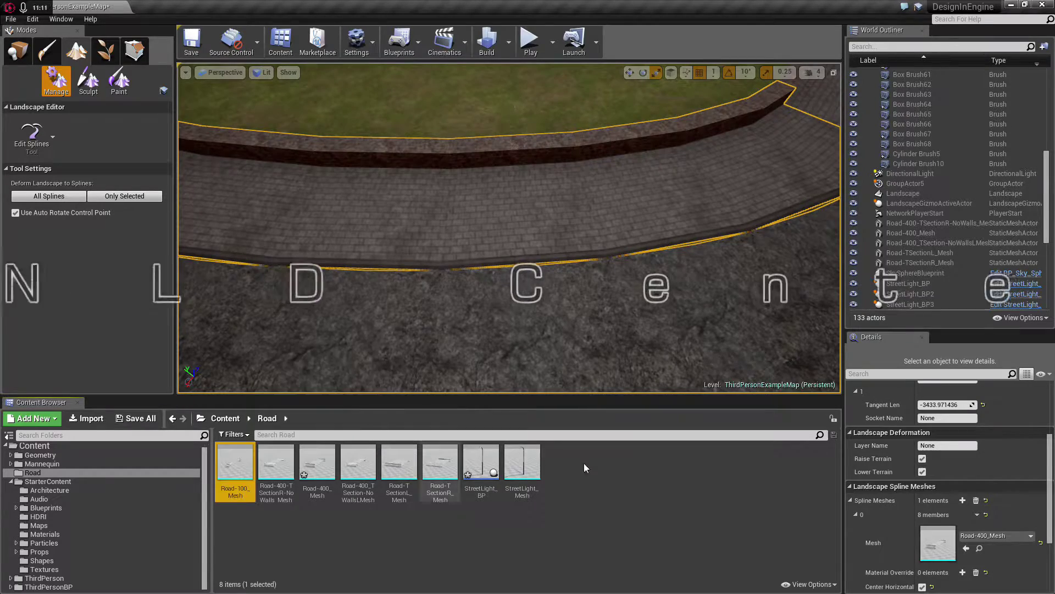
{"action": "left_click", "coordinate": [966, 548]}
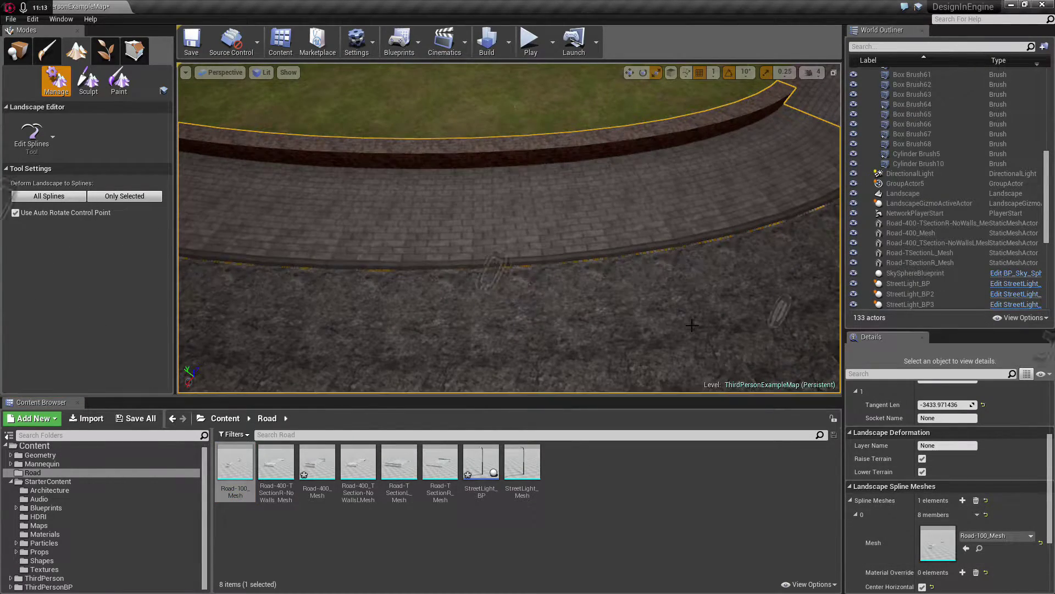
- Examine the brick sidewalk, wall and road surface along the curved segment up to its joint with the neighbouring segment
{"action": "right_click_drag", "start_coordinate": [509, 227], "coordinate": [605, 215]}
{"action": "right_click_drag", "start_coordinate": [509, 227], "coordinate": [580, 291]}
{"action": "key", "text": "w"}
{"action": "key", "text": "s"}
{"action": "key", "text": "d"}
{"action": "key", "text": "a"}
{"action": "key", "text": "a"}
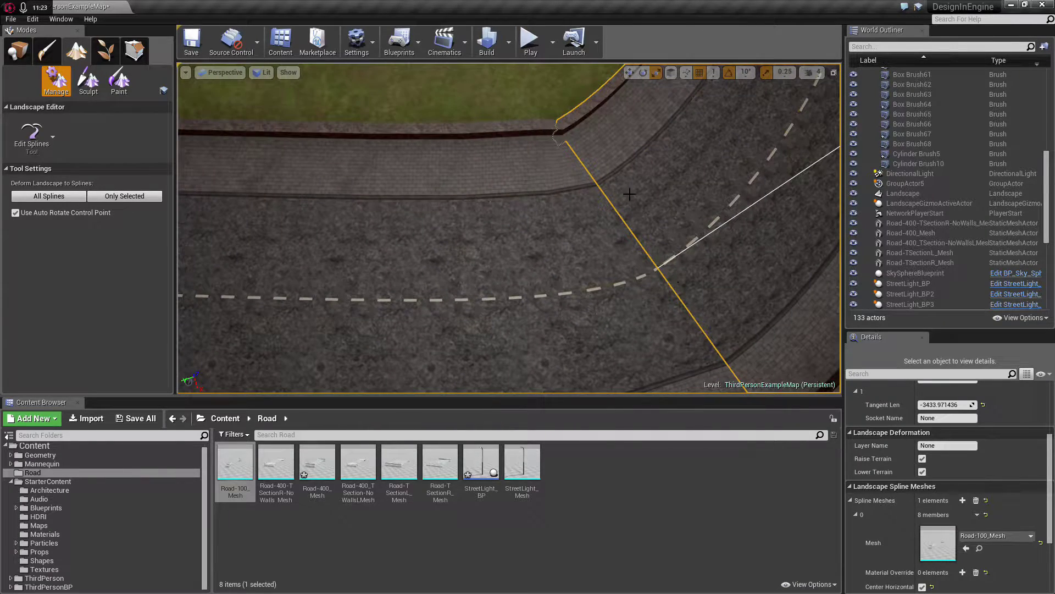
- Try Road-100_Mesh as the spline mesh of the gently bent road segment next to the curve
{"action": "right_click_drag", "start_coordinate": [607, 246], "coordinate": [574, 247]}
{"action": "key", "text": "s"}
{"action": "key", "text": "w"}
{"action": "key", "text": "s"}
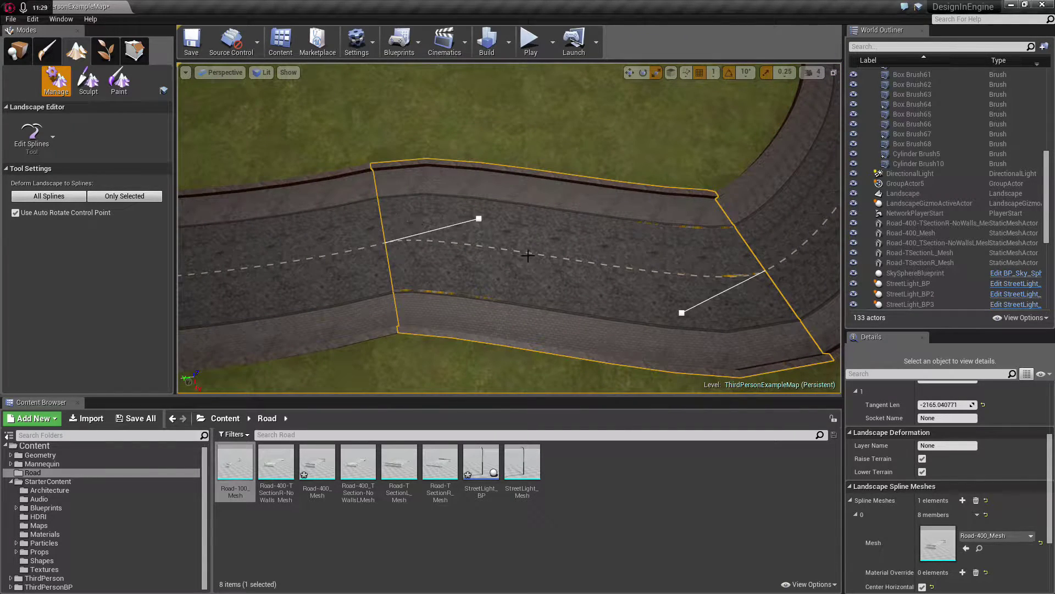
{"action": "left_click", "coordinate": [966, 548]}
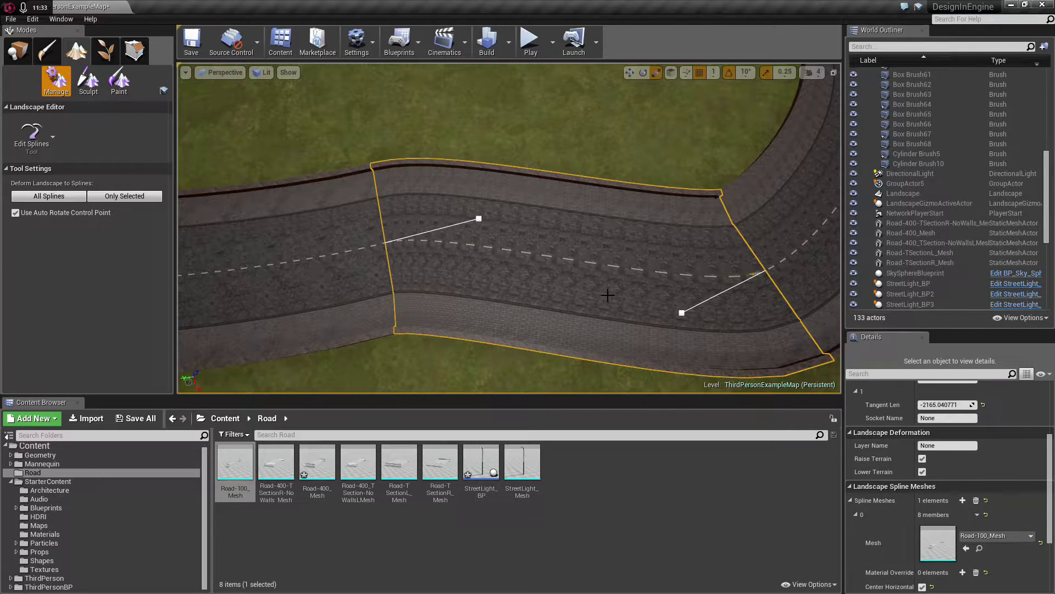
- Undo the gently bent segment's mesh replacement and compare its road surface with the adjoining curve
{"action": "right_click_drag", "start_coordinate": [508, 228], "coordinate": [410, 209]}
{"action": "key", "text": "w"}
{"action": "right_click_drag", "start_coordinate": [626, 171], "coordinate": [627, 172]}
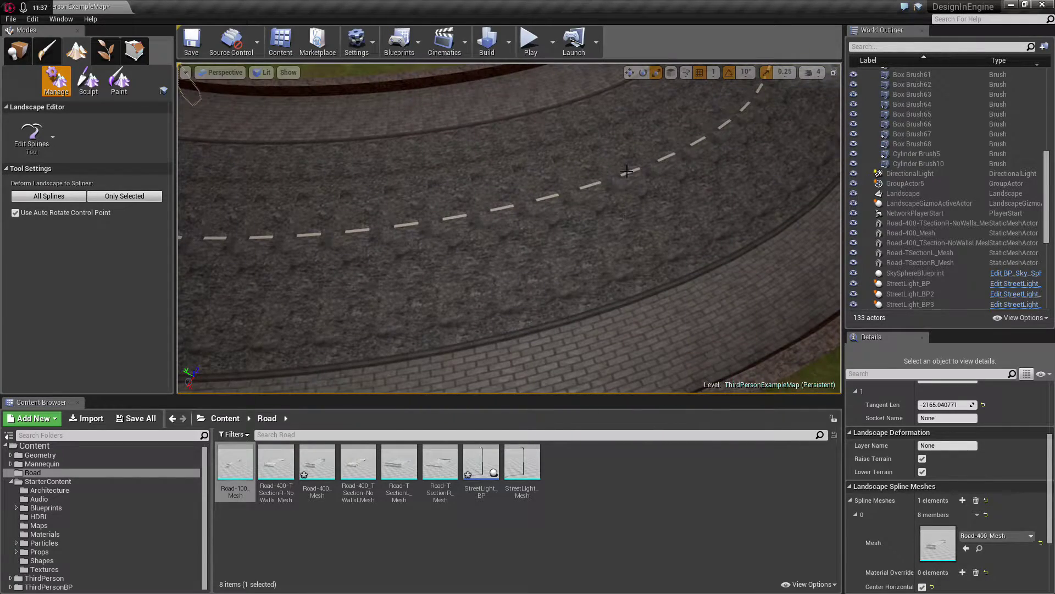
{"action": "key", "text": "s"}
{"action": "right_click_drag", "start_coordinate": [354, 276], "coordinate": [353, 276]}
{"action": "key", "text": "w"}
{"action": "key", "text": "w"}
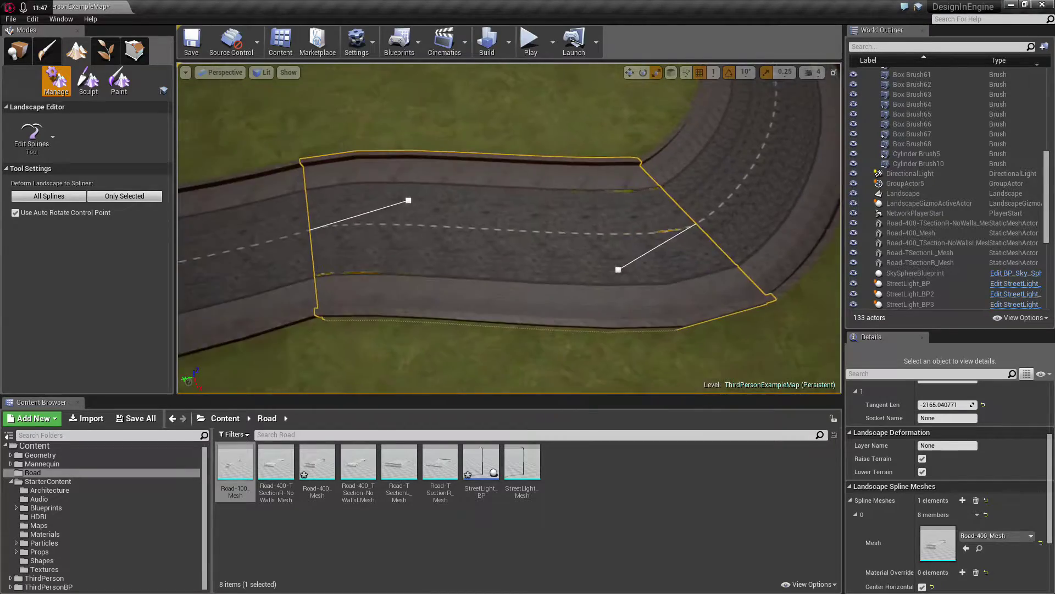
- Set the spline mesh of the wide curve's segments and the adjoining segment to Road-100_Mesh, and select the gently bent segment beside them
{"action": "right_click_drag", "start_coordinate": [508, 227], "coordinate": [484, 228]}
{"action": "key", "text": "w"}
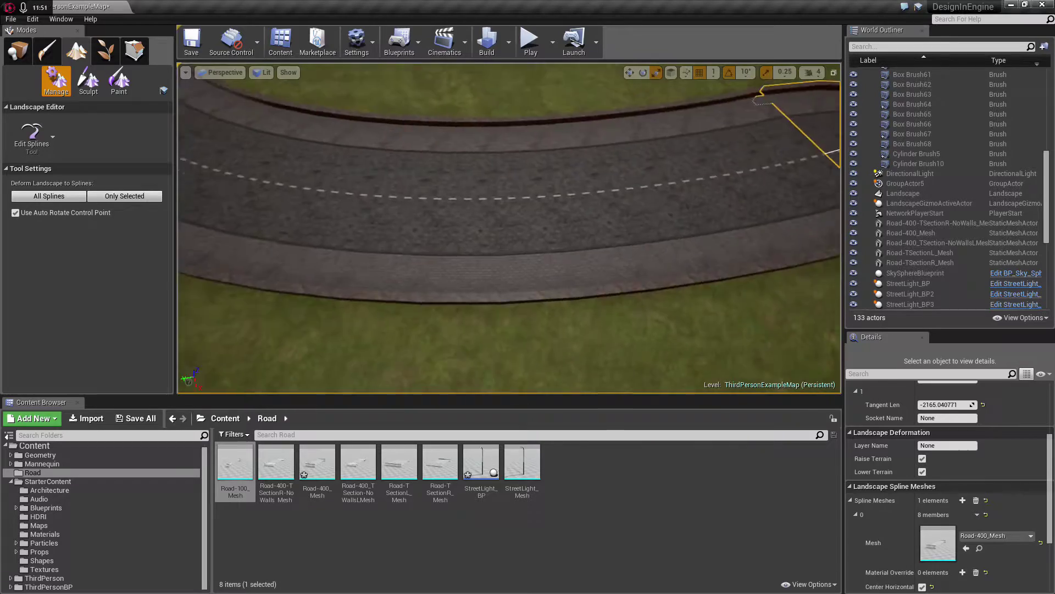
{"action": "right_click_drag", "start_coordinate": [509, 227], "coordinate": [333, 249]}
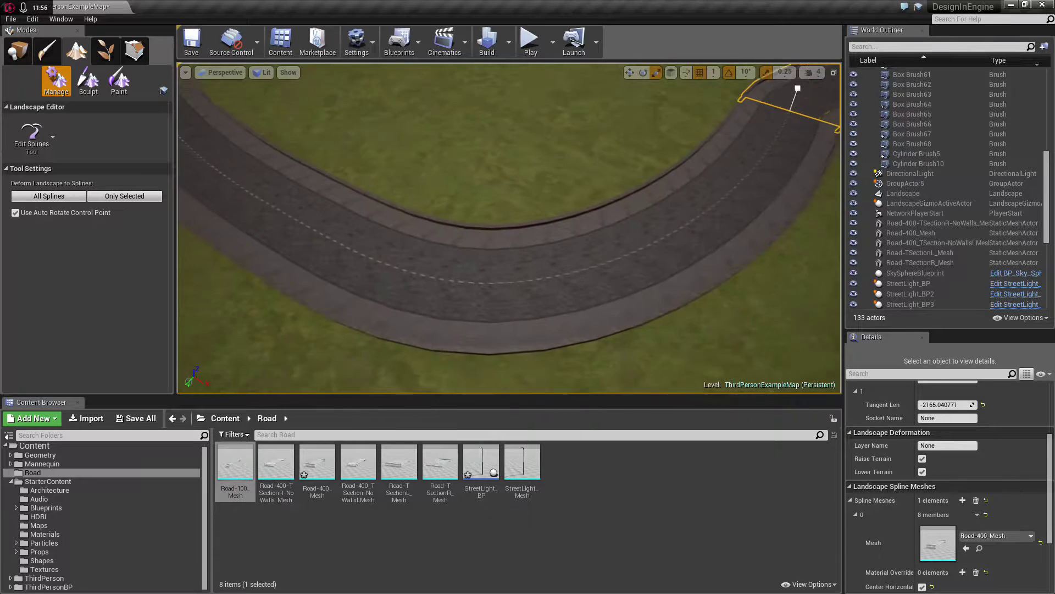
{"action": "left_click", "coordinate": [529, 307], "text": "ctrl"}
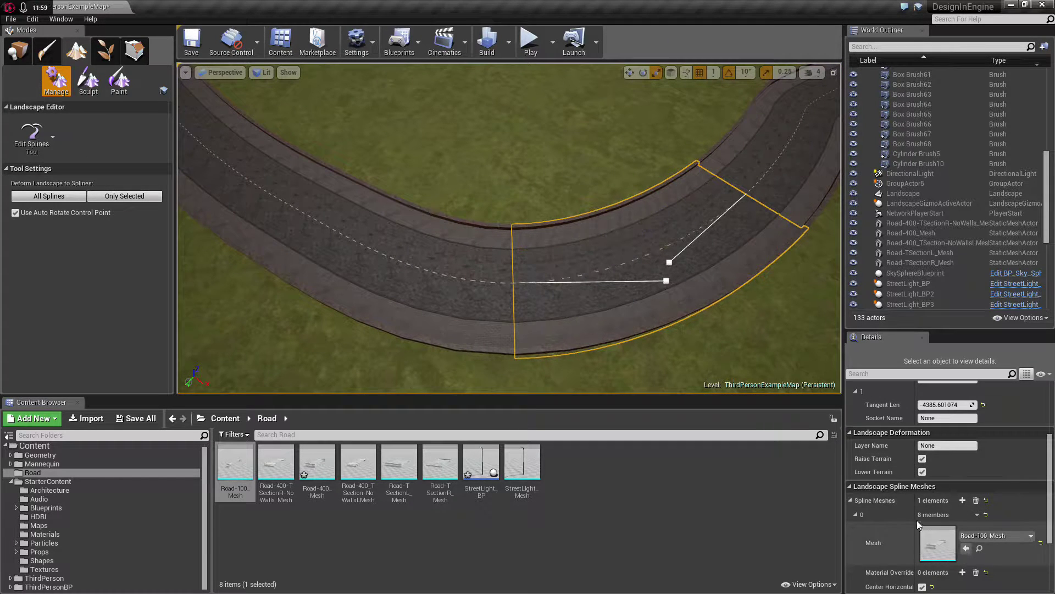
{"action": "left_click", "coordinate": [450, 301]}
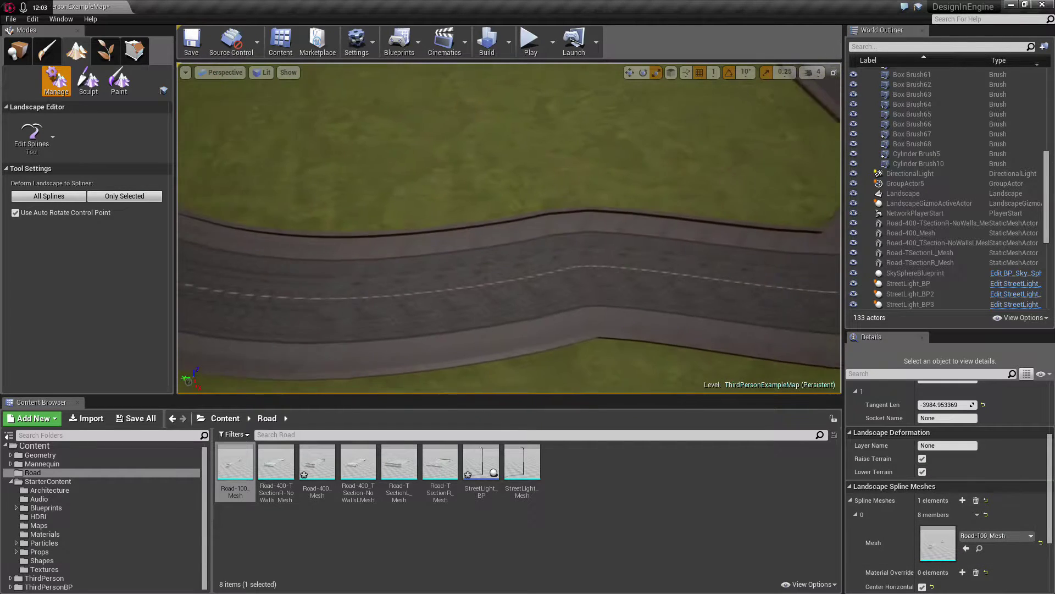
{"action": "right_click_drag", "start_coordinate": [530, 271], "coordinate": [526, 268]}
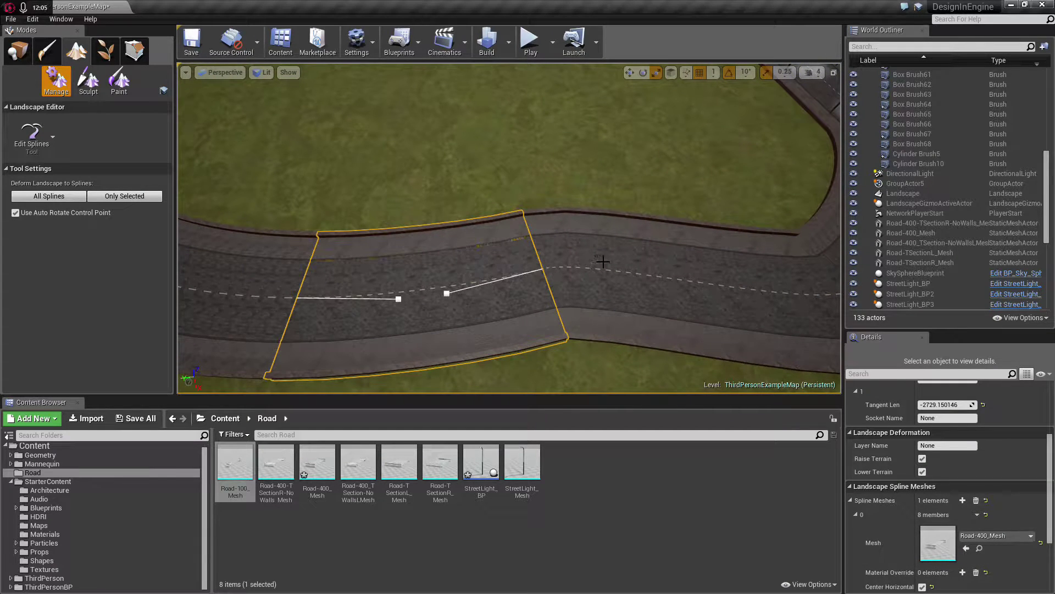
{"action": "left_click", "coordinate": [645, 285]}
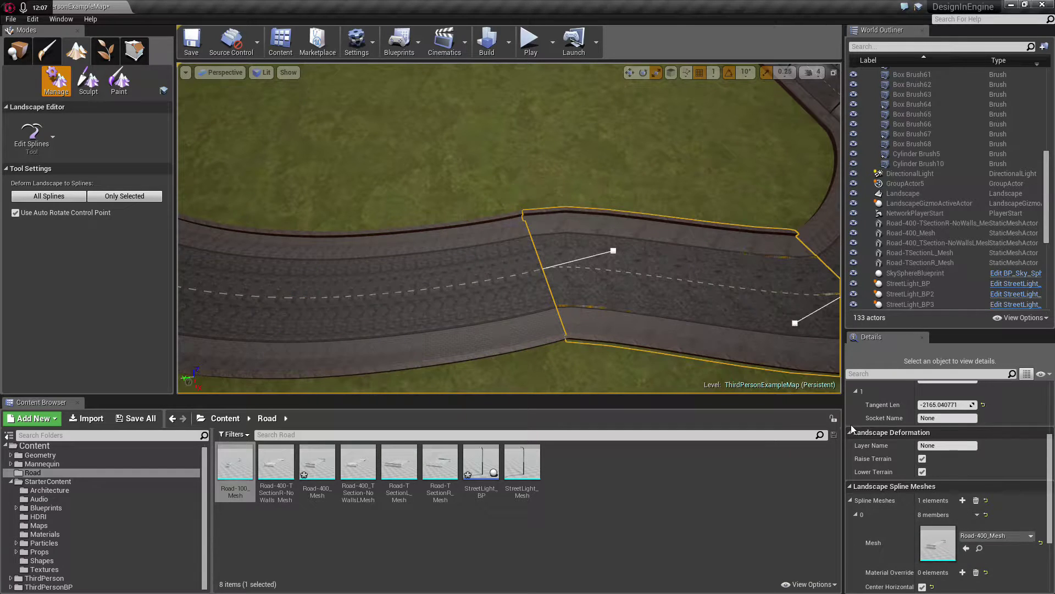